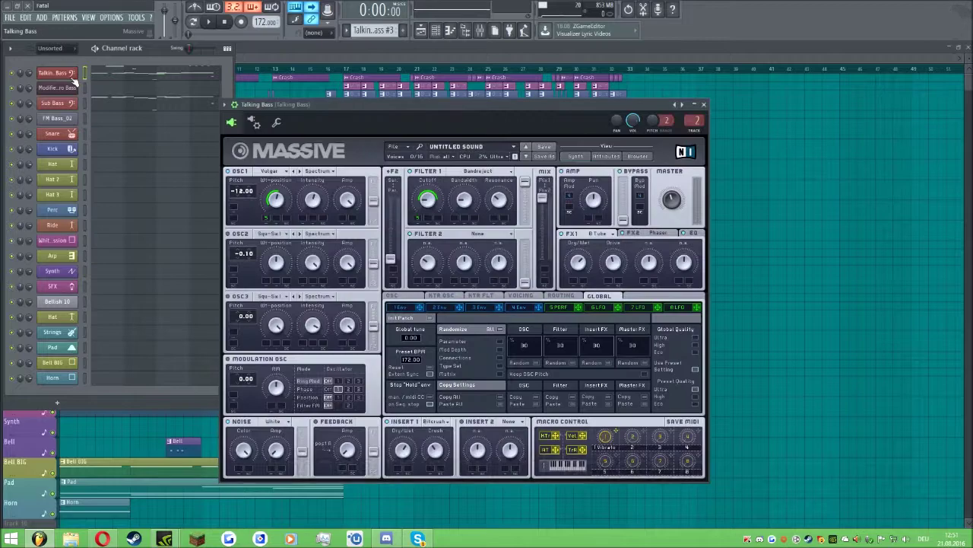
Show the 5 Perf performer curves in the Talking Bass Massive synth and bring up its mixer track in place of the synth
left_click(558, 308)
left_click(695, 119)
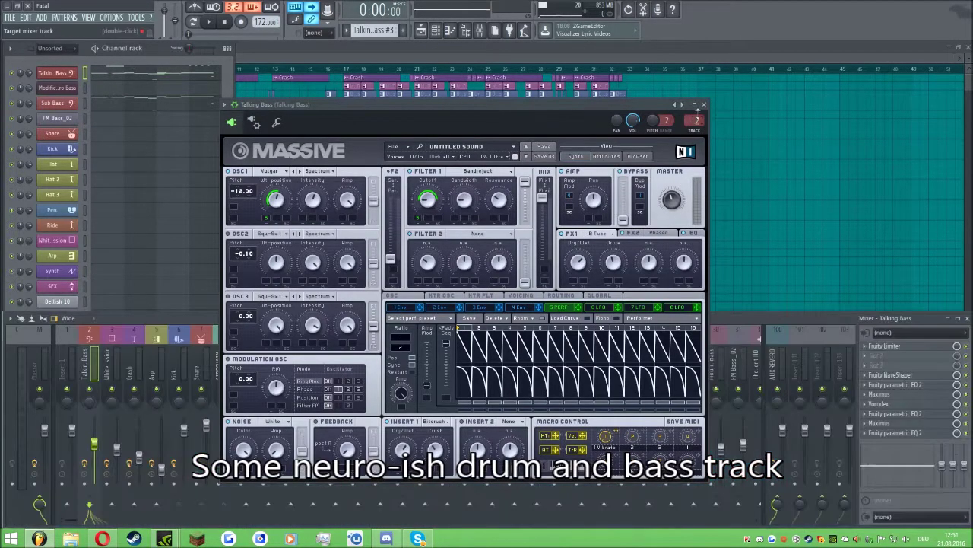
left_click(704, 104)
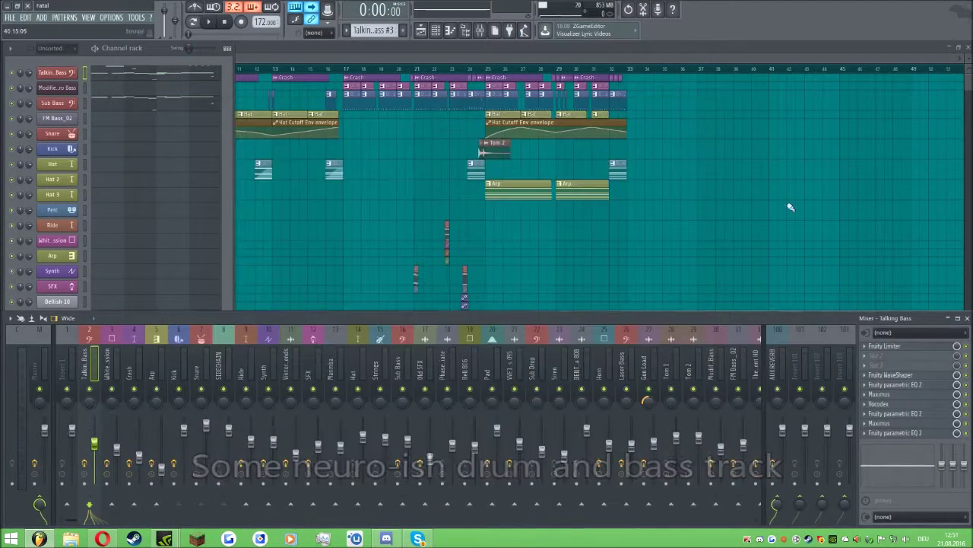
Inspect the Fruity parametric EQ 2 effects on the Talking Bass mixer track and close the mixer
left_click(912, 415)
left_click(913, 414)
left_click(914, 385)
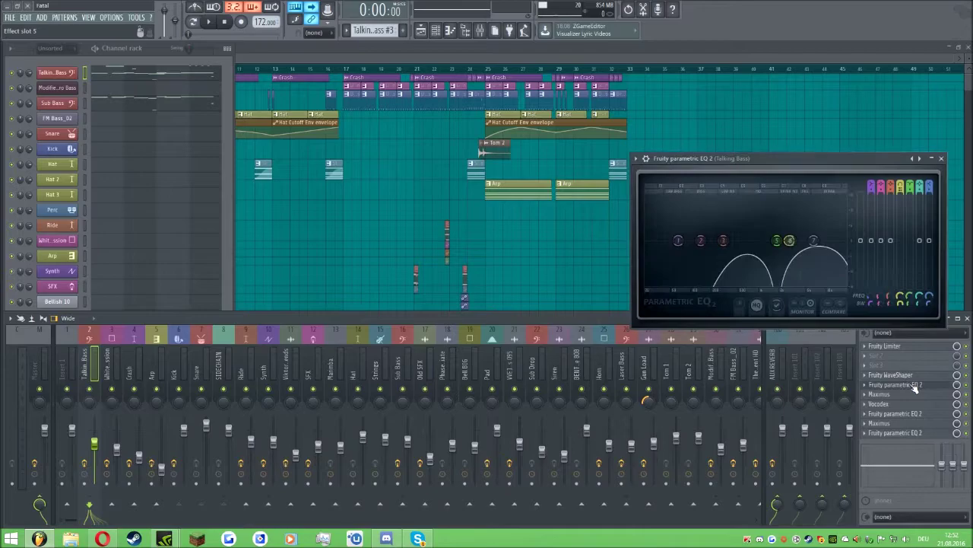
left_click(915, 386)
left_click(901, 416)
left_click(901, 415)
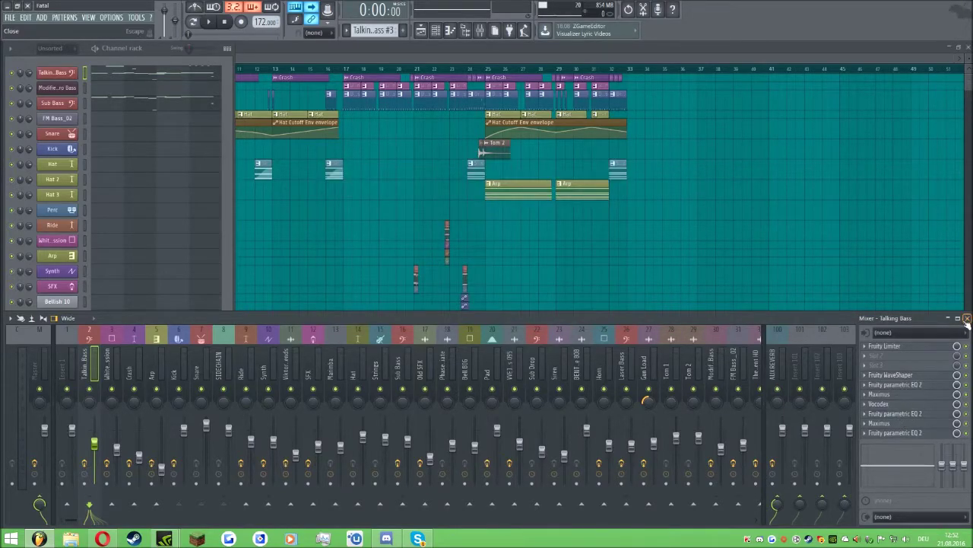
left_click(967, 319)
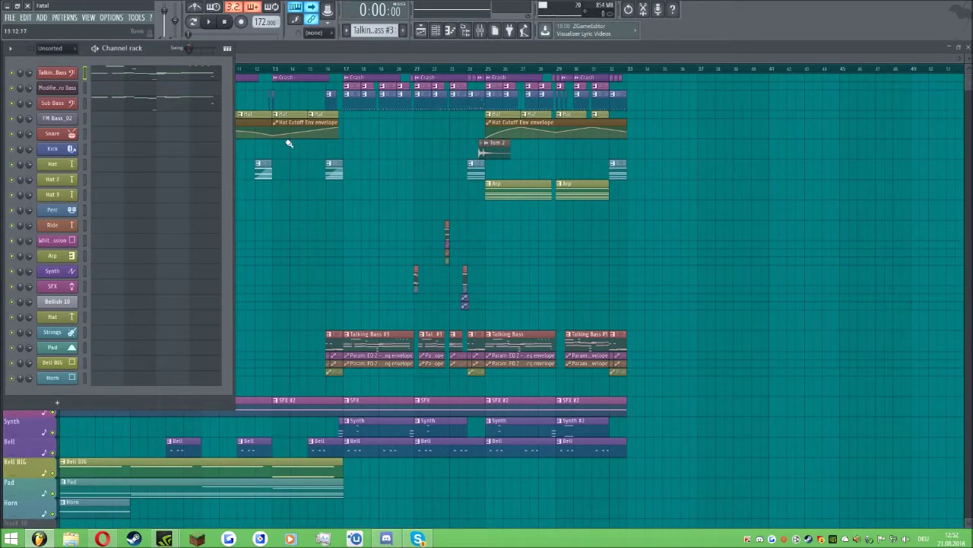
Bring the playlist to the front and examine the arrangement from bar 1 down to The Purge announcement clip
left_click(254, 55)
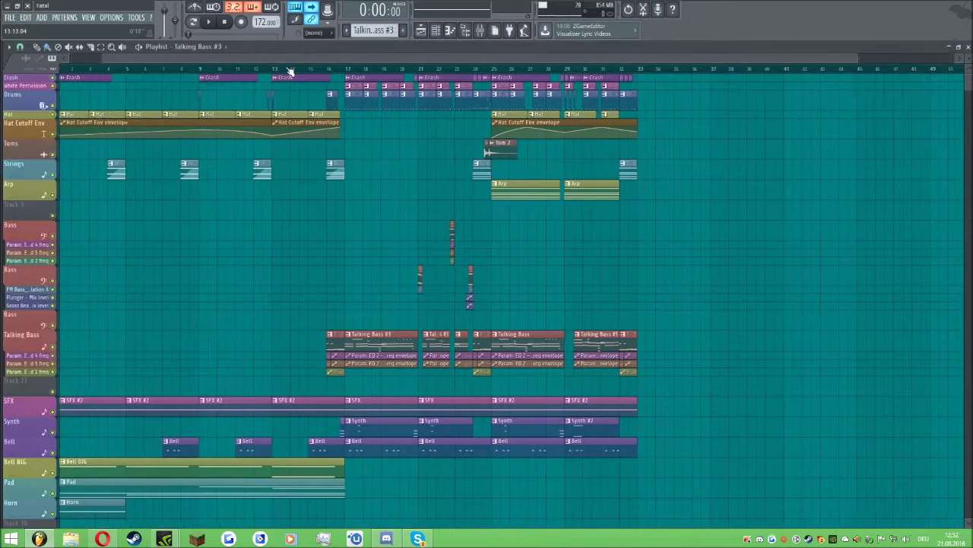
scroll(282, 66, "up", 4)
mouse_move(13, 371)
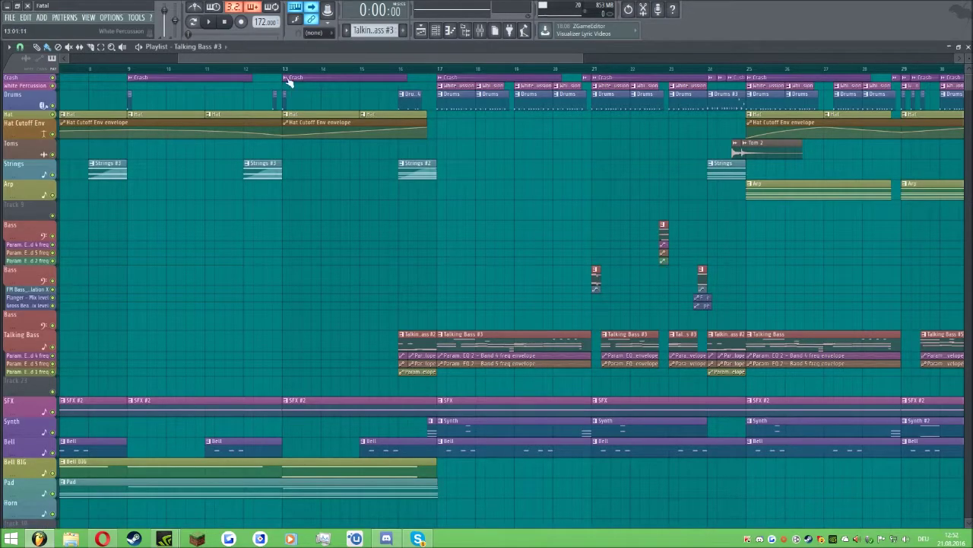
left_click_drag(284, 58, 75, 57)
scroll(274, 152, "down", 6)
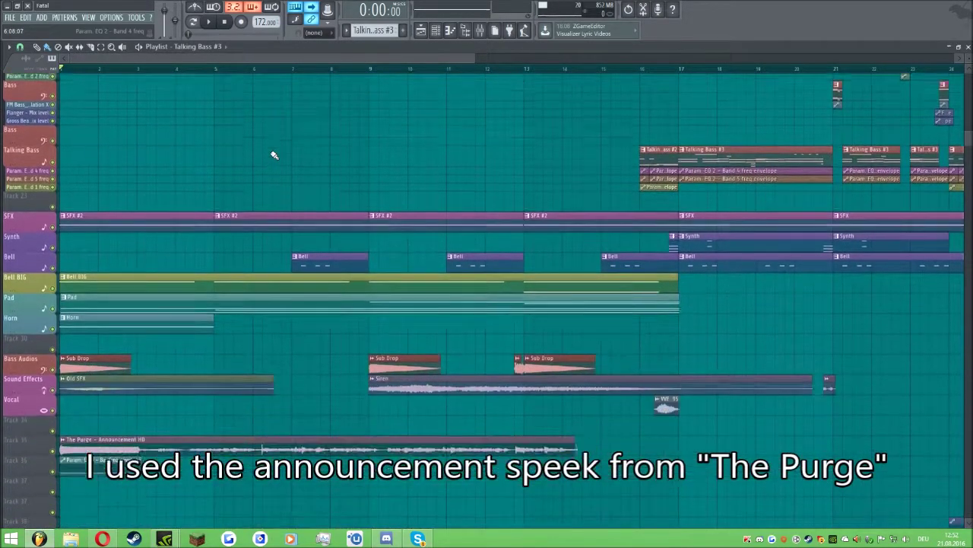
scroll(386, 126, "down", 3)
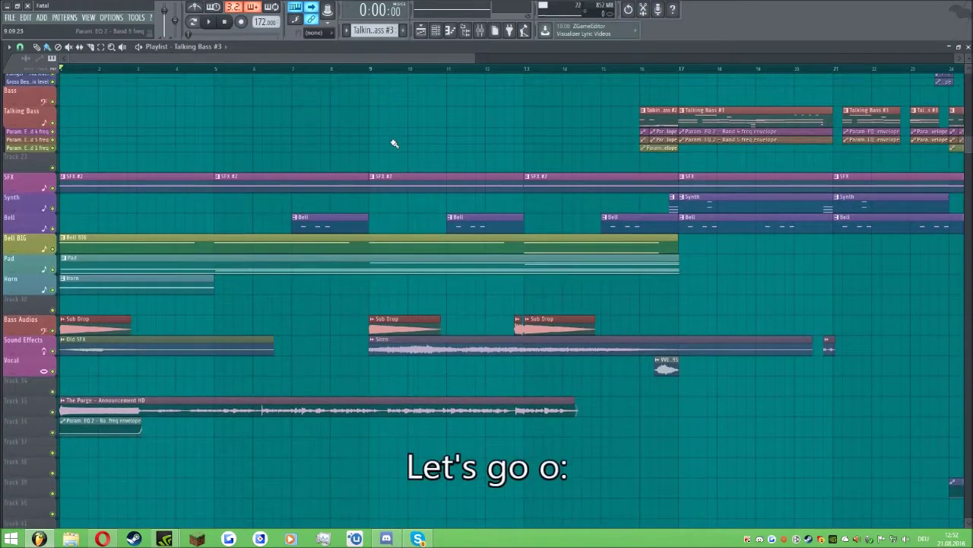
Play the song from the start and follow the playlist tracks from the intro towards the Talking Bass section
left_click(213, 23)
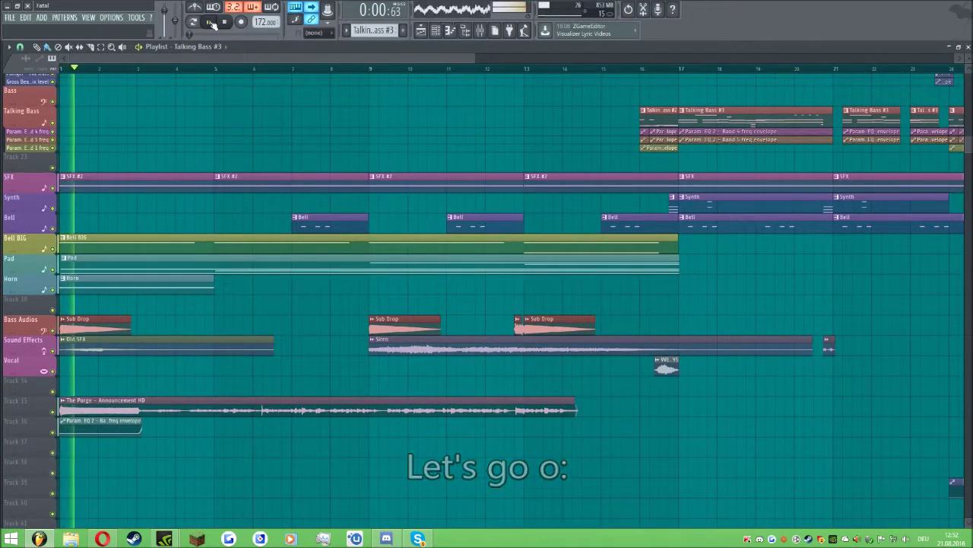
scroll(180, 175, "up", 1)
scroll(180, 174, "up", 1)
scroll(182, 175, "down", 2)
scroll(184, 174, "down", 4)
scroll(185, 175, "up", 4)
scroll(185, 175, "up", 10)
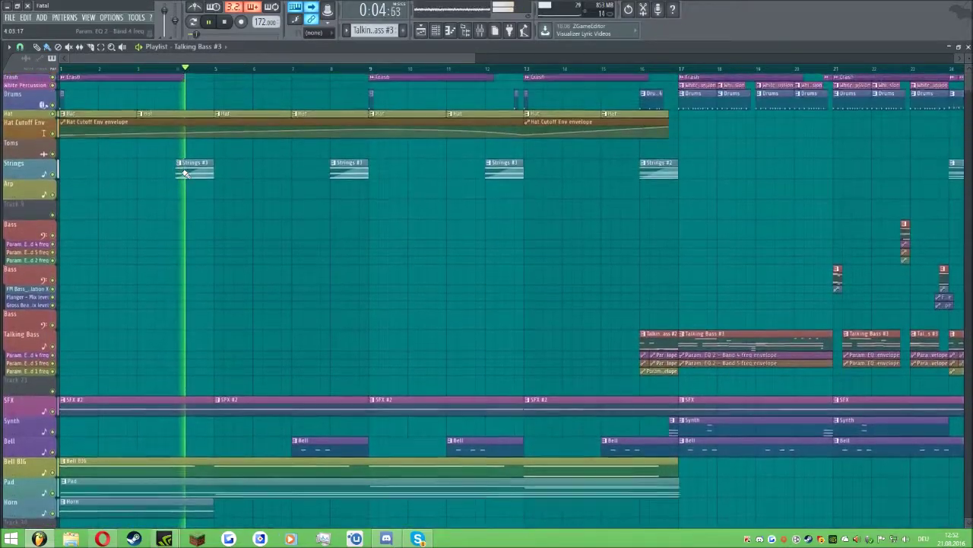
scroll(195, 72, "up", 3)
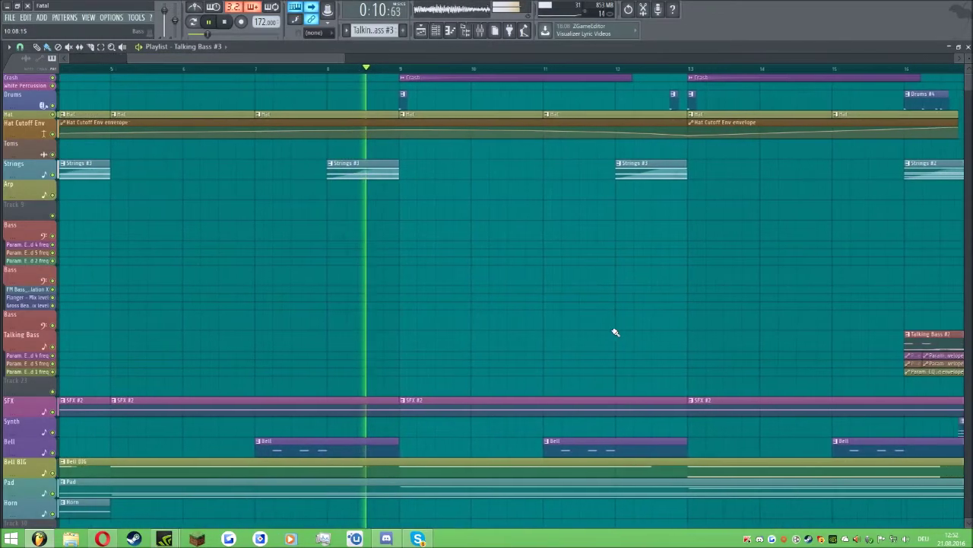
scroll(613, 332, "down", 5)
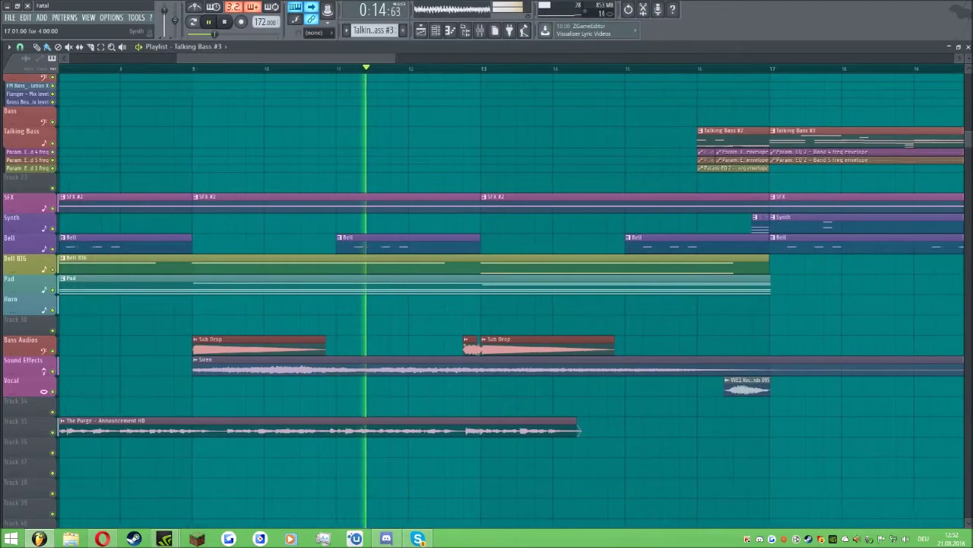
scroll(757, 468, "up", 2)
scroll(970, 187, "up", 2)
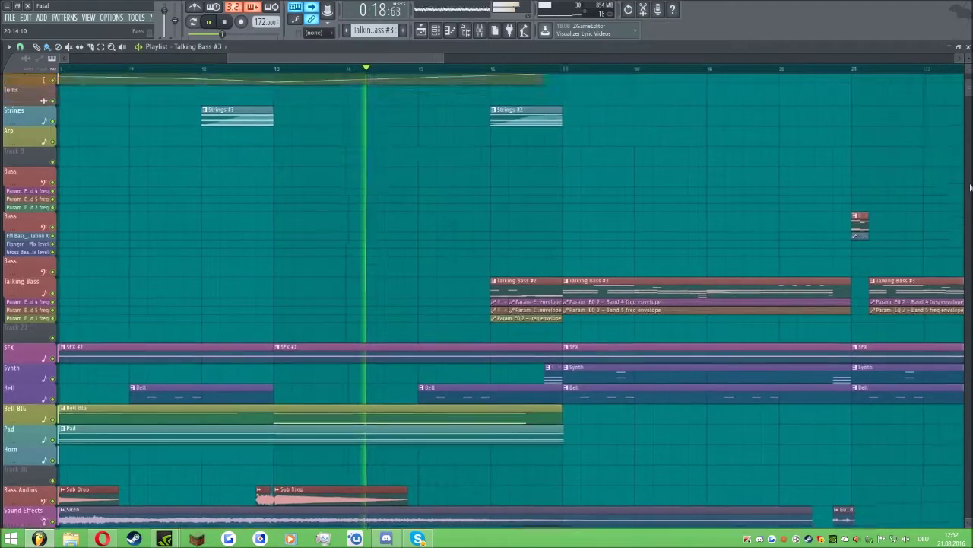
scroll(970, 187, "up", 3)
scroll(971, 187, "down", 6)
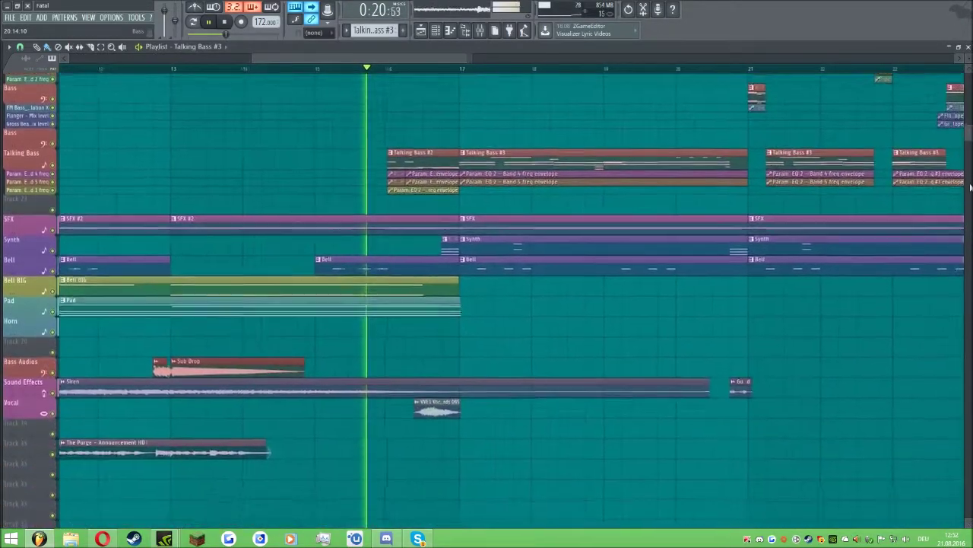
scroll(970, 187, "up", 6)
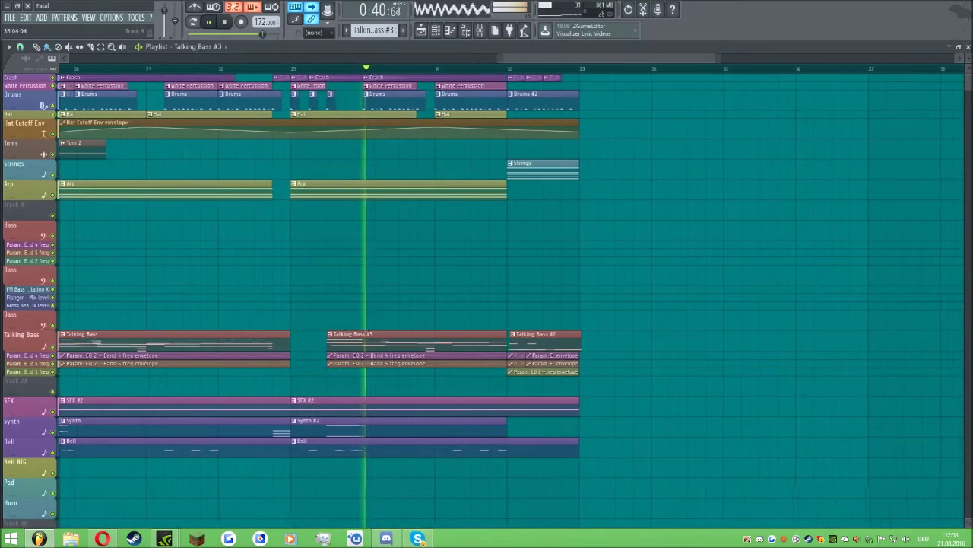
Check the closing bars of the arrangement up to bar 33, stop playback, and show the full song overview
scroll(828, 282, "down", 5)
scroll(512, 297, "up", 4)
scroll(511, 297, "down", 4)
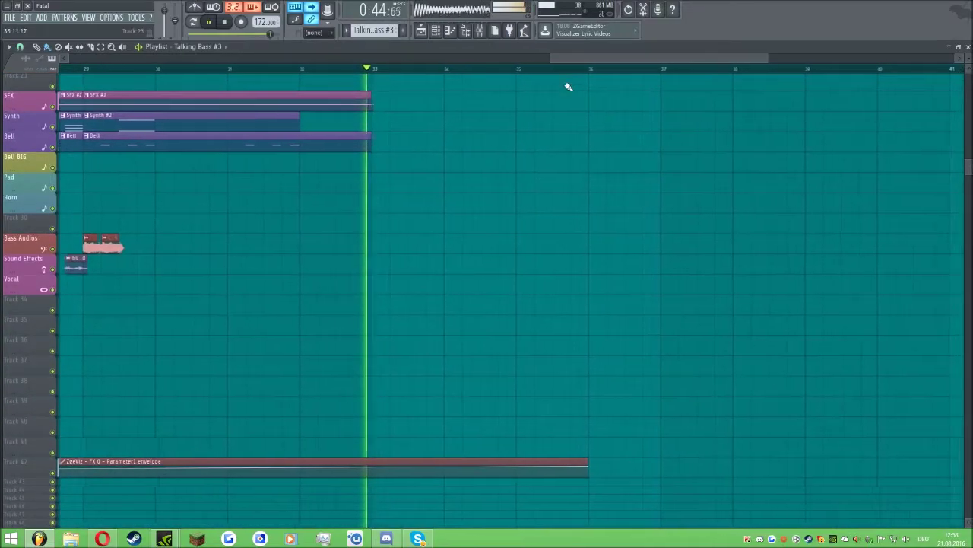
key("space")
scroll(565, 70, "down", 5)
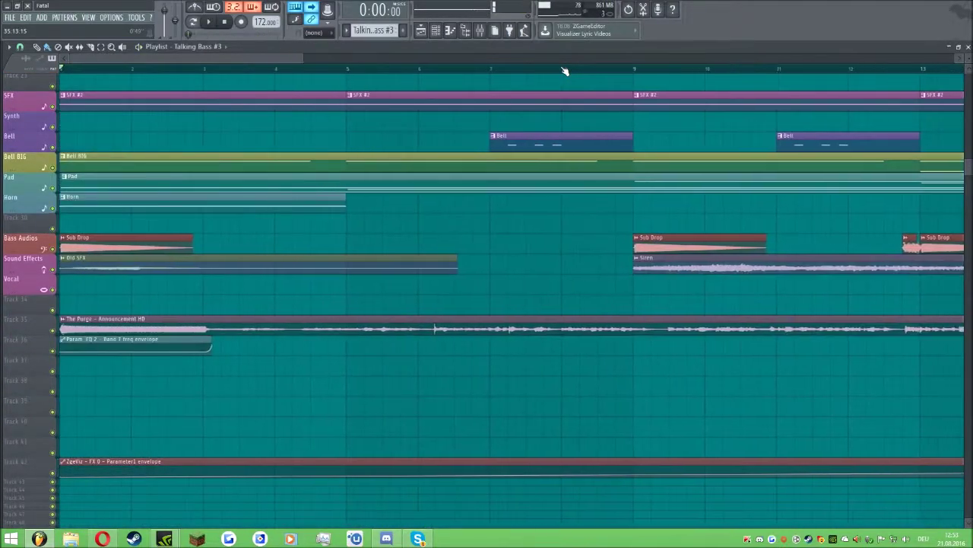
scroll(615, 162, "up", 10)
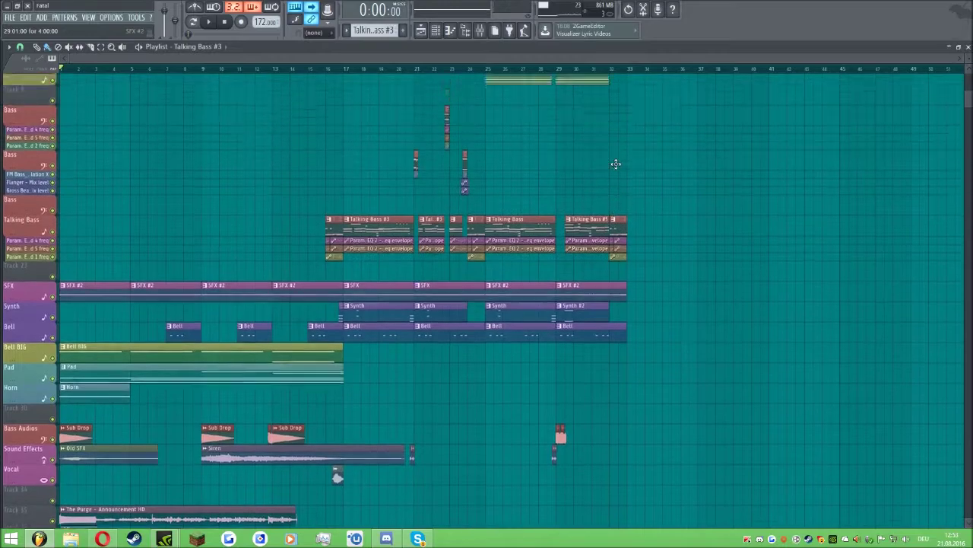
Open the channel rack in pattern mode, audition the Drums pattern in step view, and stop playback
left_click(372, 28)
left_click(378, 31)
left_click(420, 32)
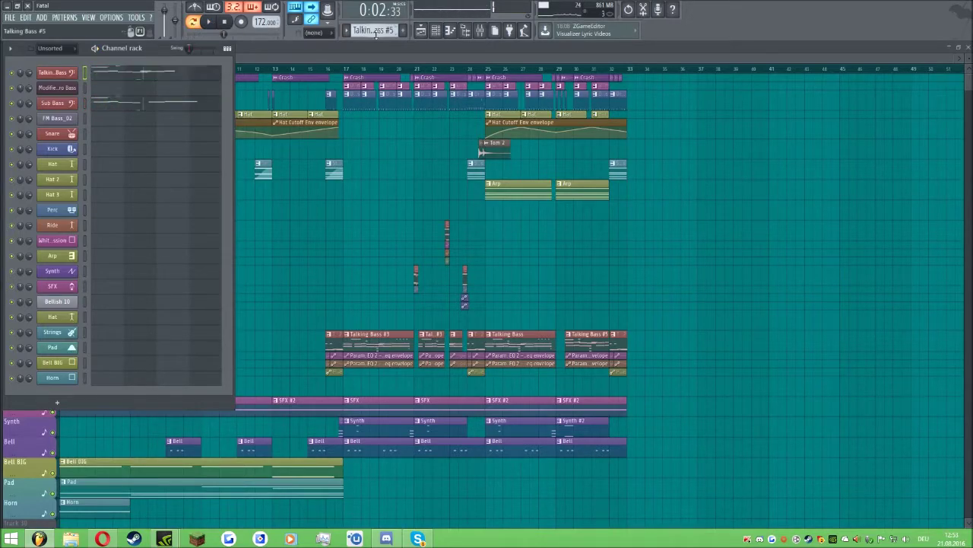
scroll(376, 34, "up", 2)
scroll(376, 34, "up", 2)
key("space")
left_click(227, 48)
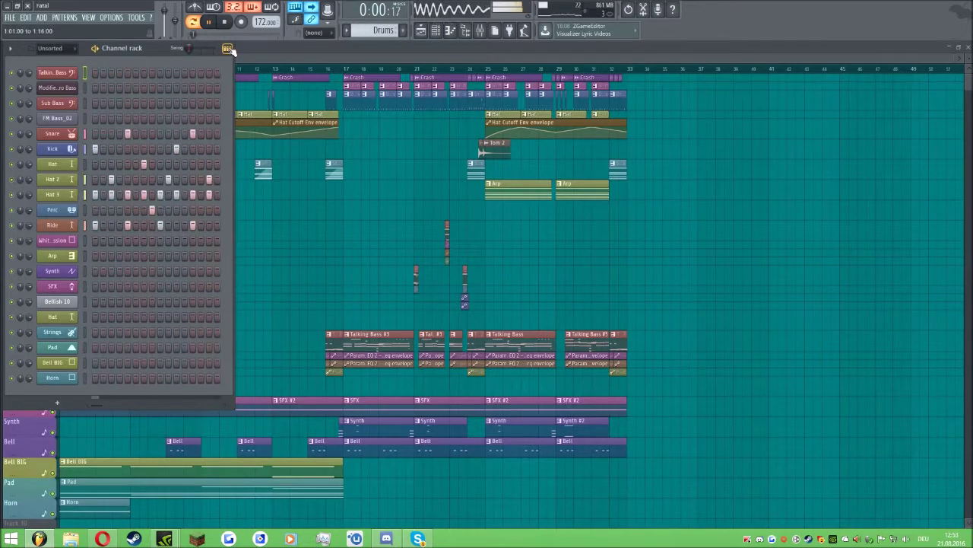
left_click(226, 48)
left_click(227, 48)
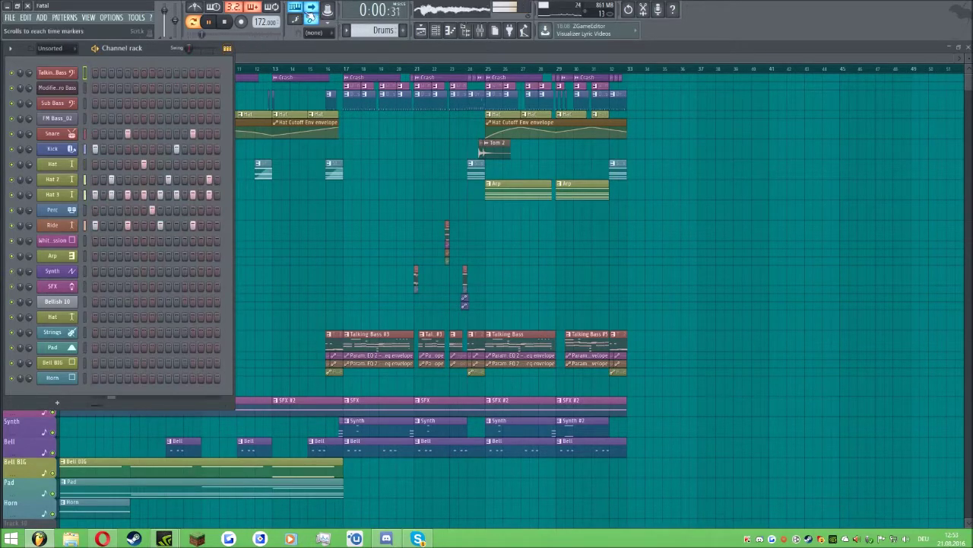
key("space")
Play the White Percussion pattern and view its sustained note in the piano roll
scroll(380, 30, "down", 1)
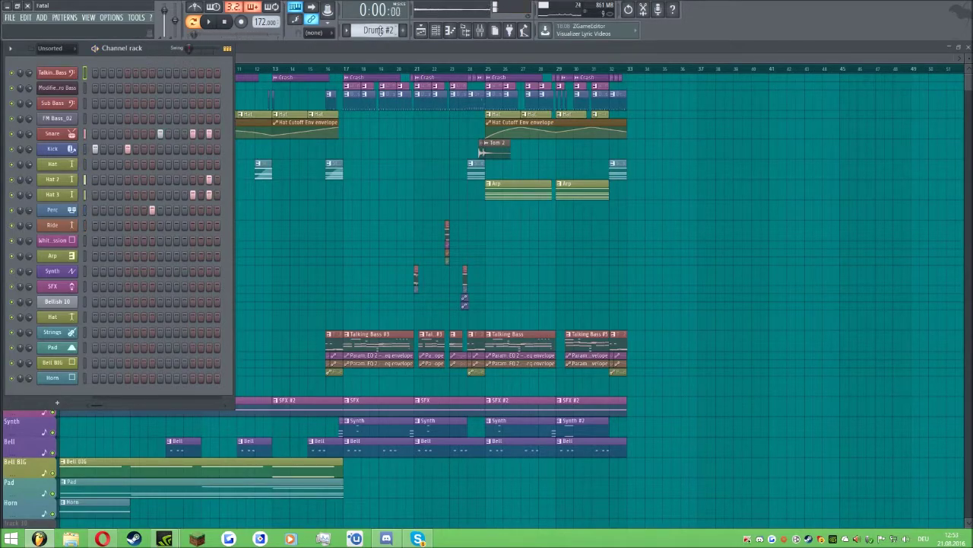
scroll(379, 30, "down", 1)
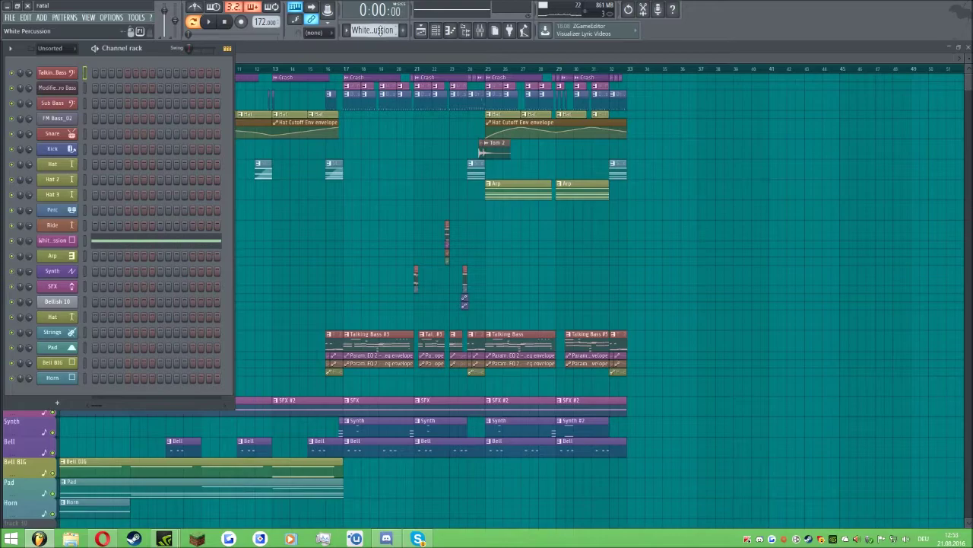
key("space")
left_click(182, 242)
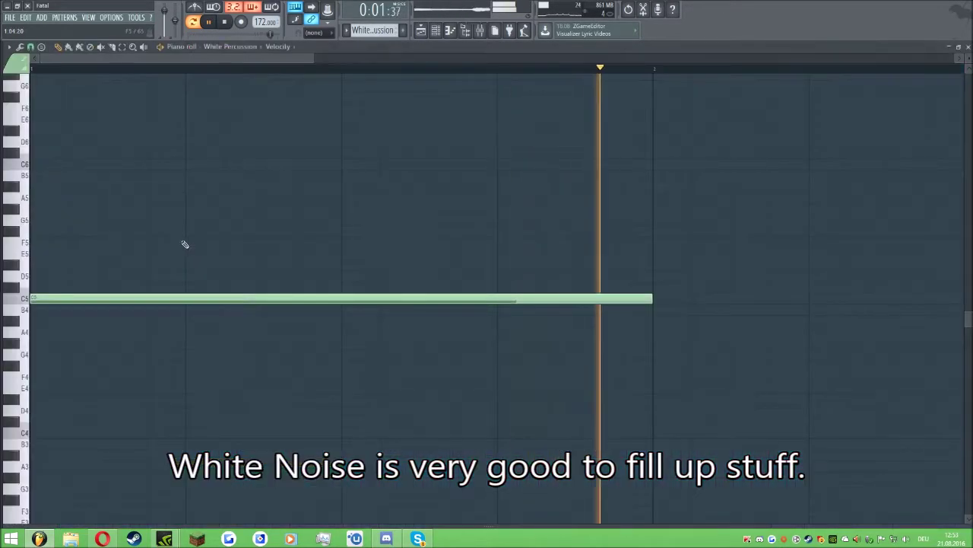
left_click(958, 49)
Inspect the White Percussion channel's 3x Osc and the EQ, WaveShaper and Gross Beat effects on its mixer track
left_click(53, 240)
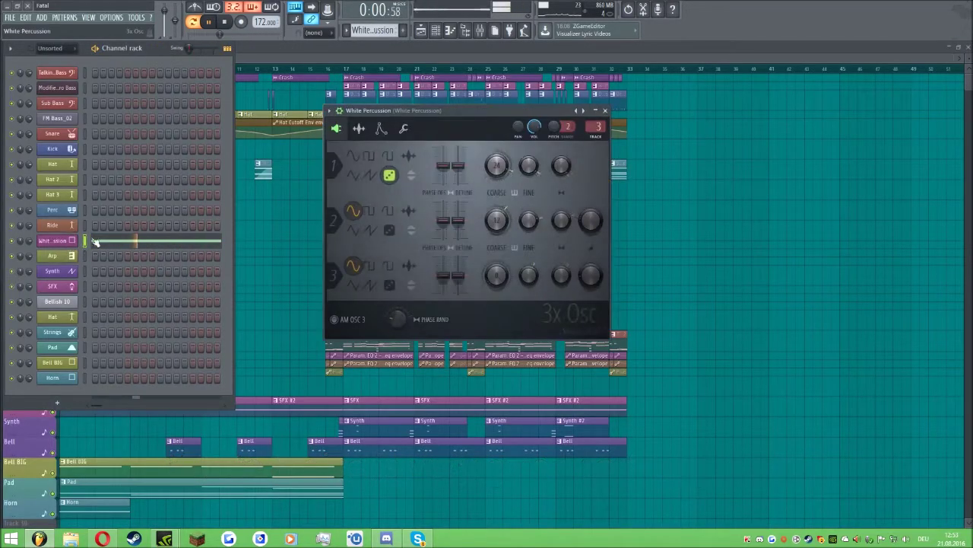
double_click(596, 128)
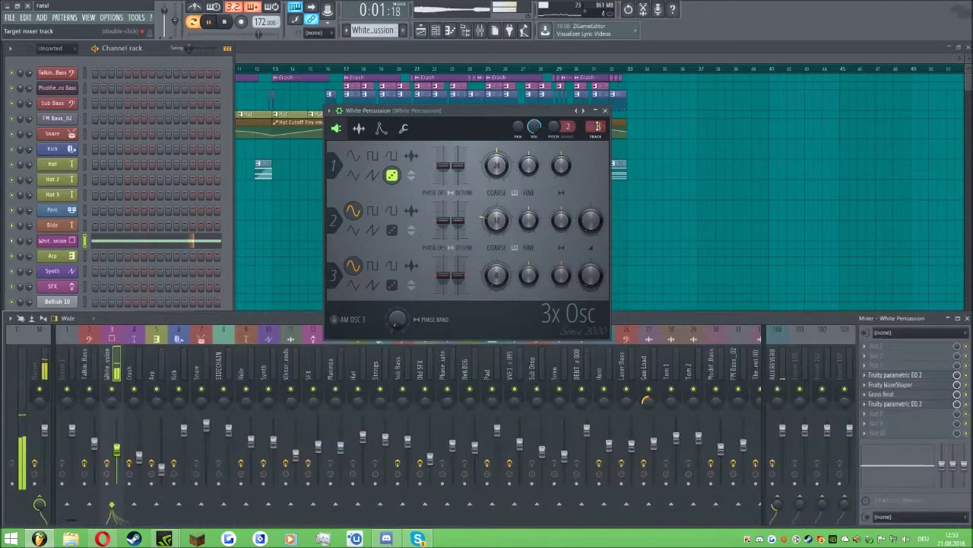
left_click(938, 376)
left_click(937, 376)
left_click(927, 386)
left_click(927, 385)
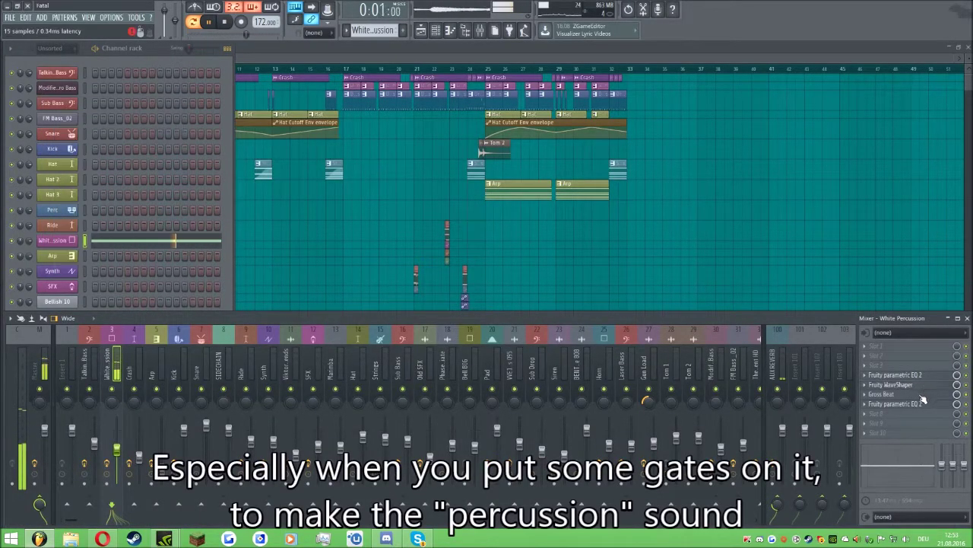
left_click(924, 394)
left_click(921, 404)
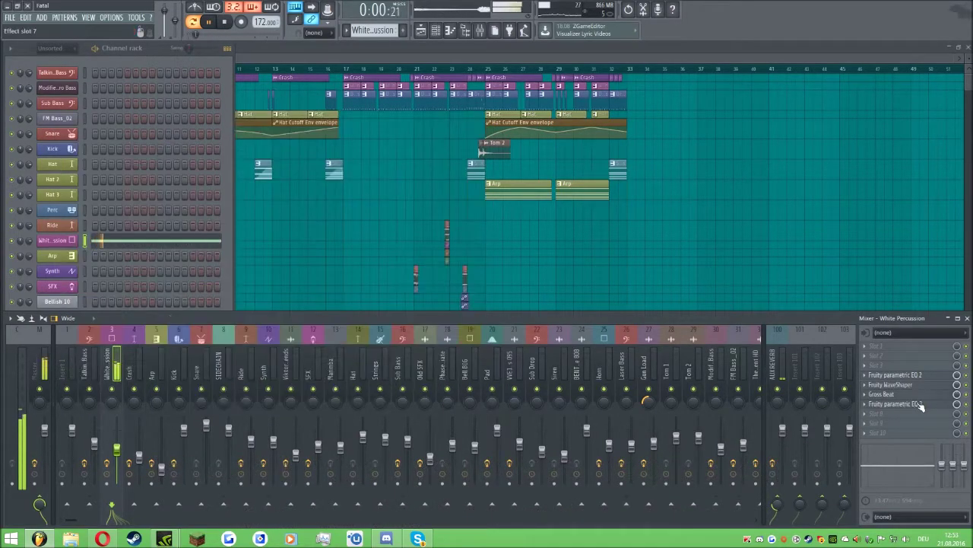
left_click(920, 406)
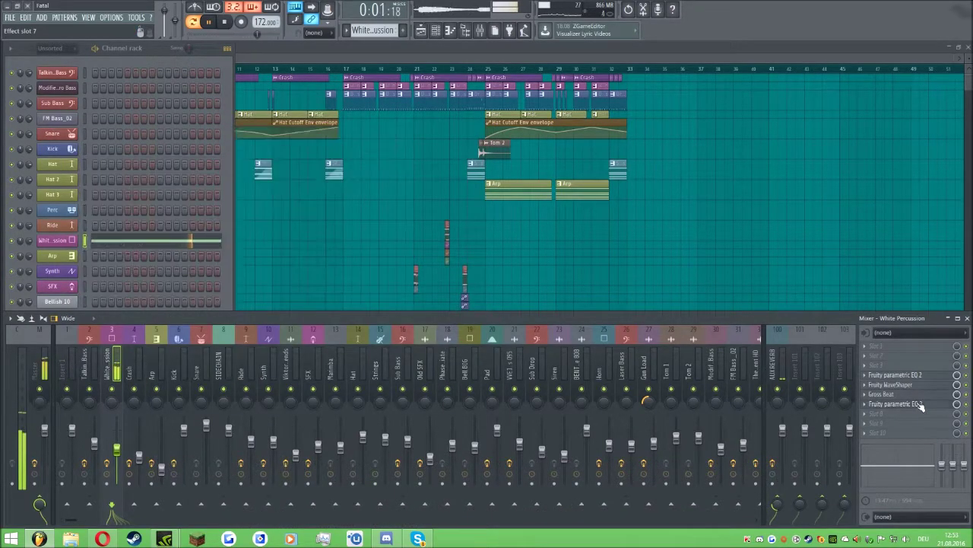
left_click(967, 318)
Select the Bell pattern and view the settings of its Bellish 10 instrument
scroll(375, 31, "down", 1)
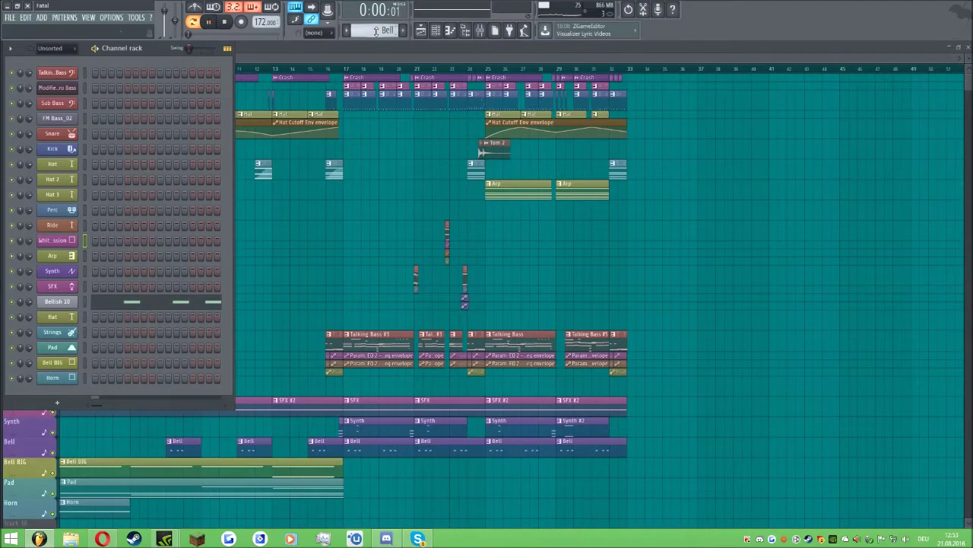
left_click(53, 302)
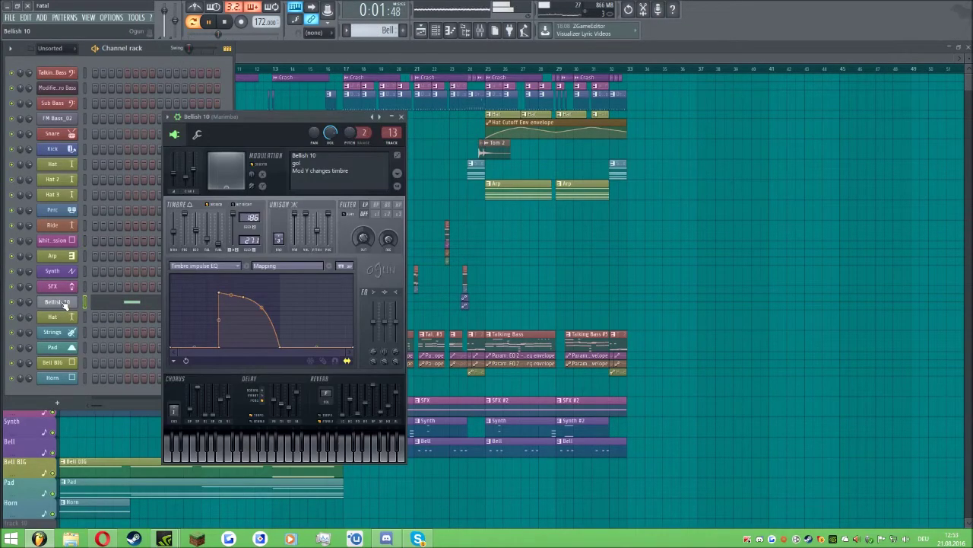
left_click(402, 117)
Select the Arp pattern, review its arpeggiator settings and mixer effects, and return to the playlist
scroll(381, 29, "down", 1)
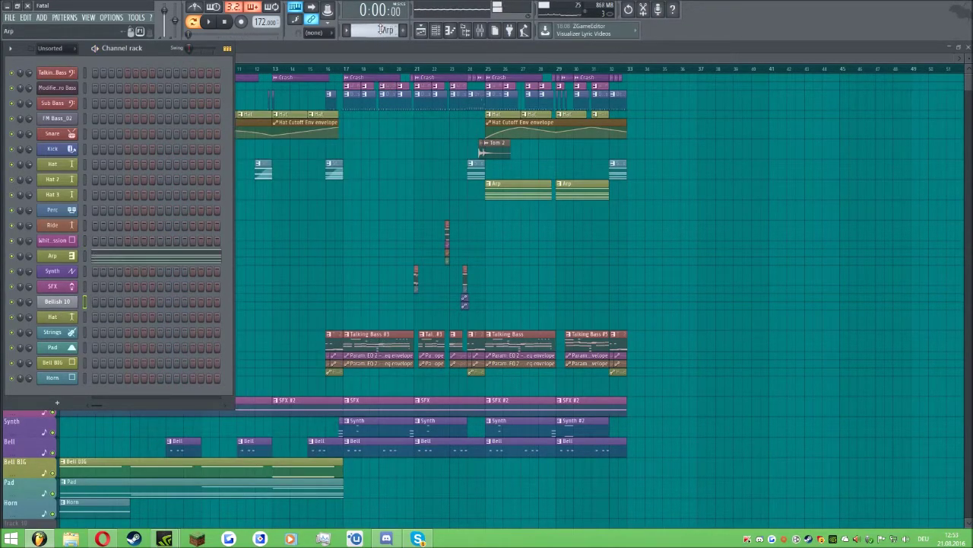
left_click(53, 256)
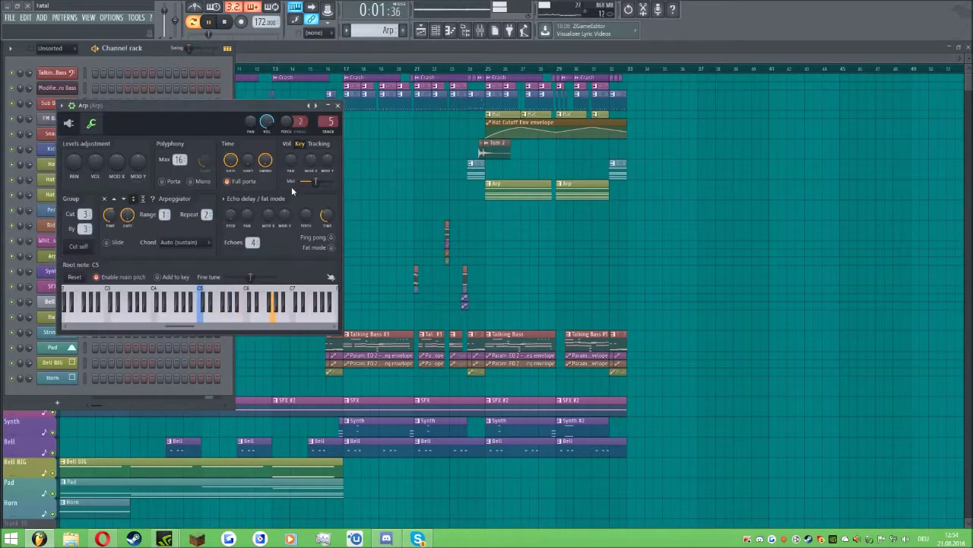
key("F9")
left_click(339, 104)
left_click(893, 423)
left_click(893, 423)
left_click(379, 59)
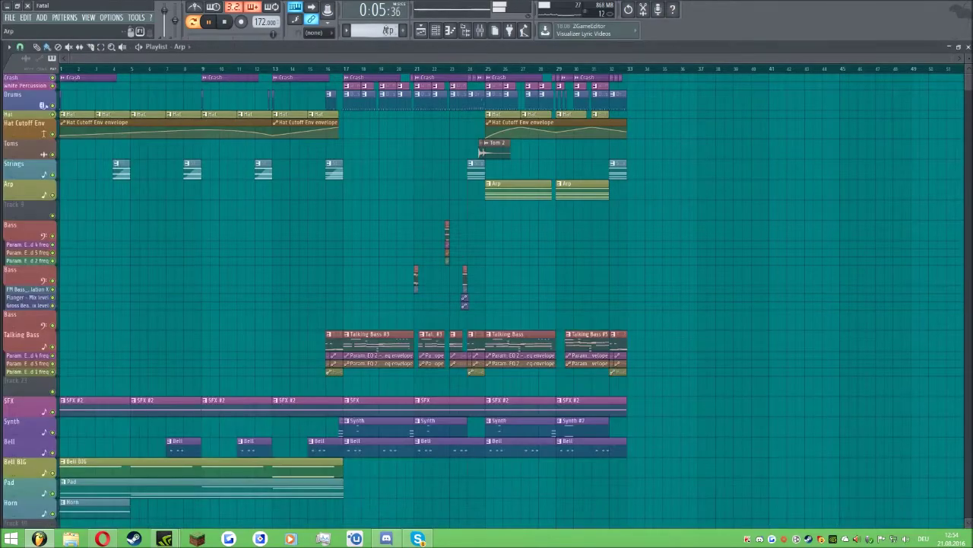
Select the Synth pattern and view its notes in the piano roll and its instrument's effect settings
left_click(440, 32)
scroll(375, 29, "down", 1)
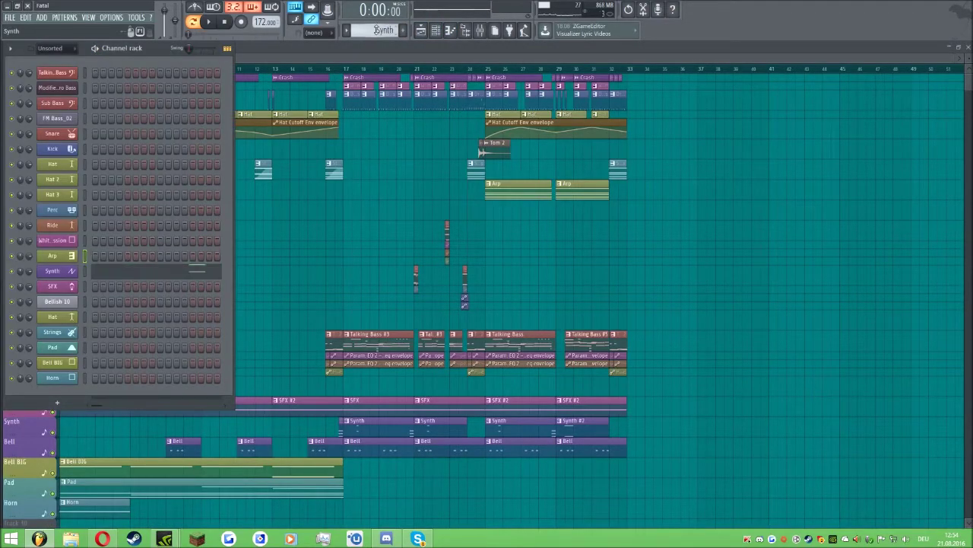
left_click(158, 271)
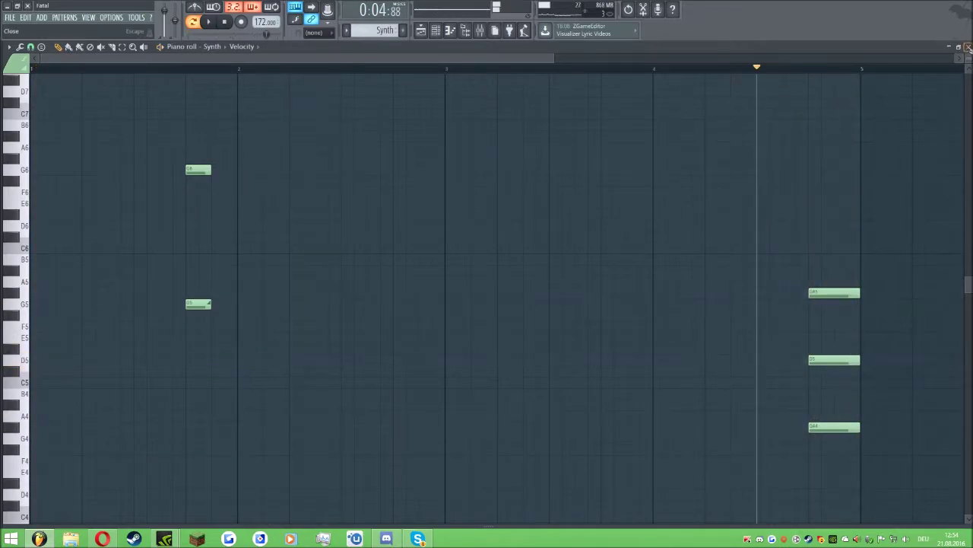
key("F7")
left_click(65, 276)
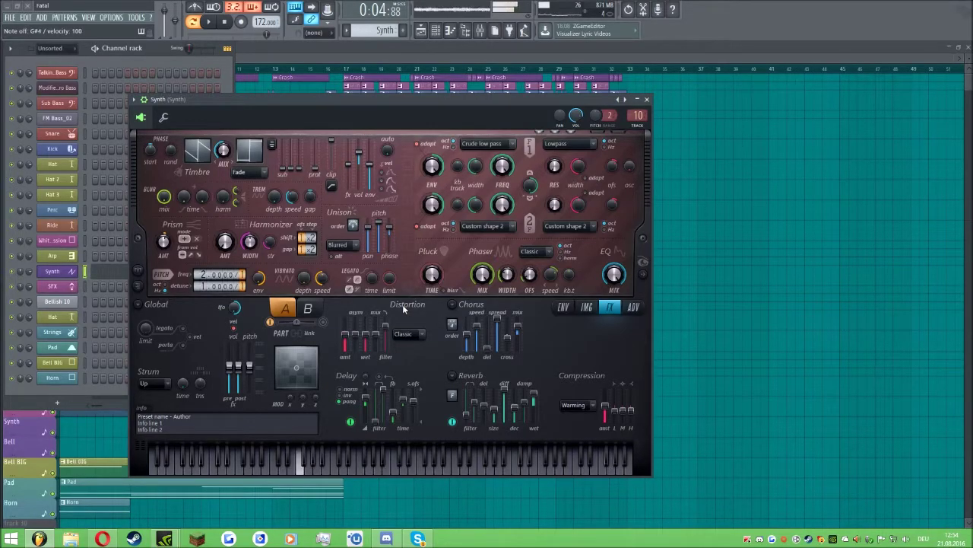
left_click(646, 100)
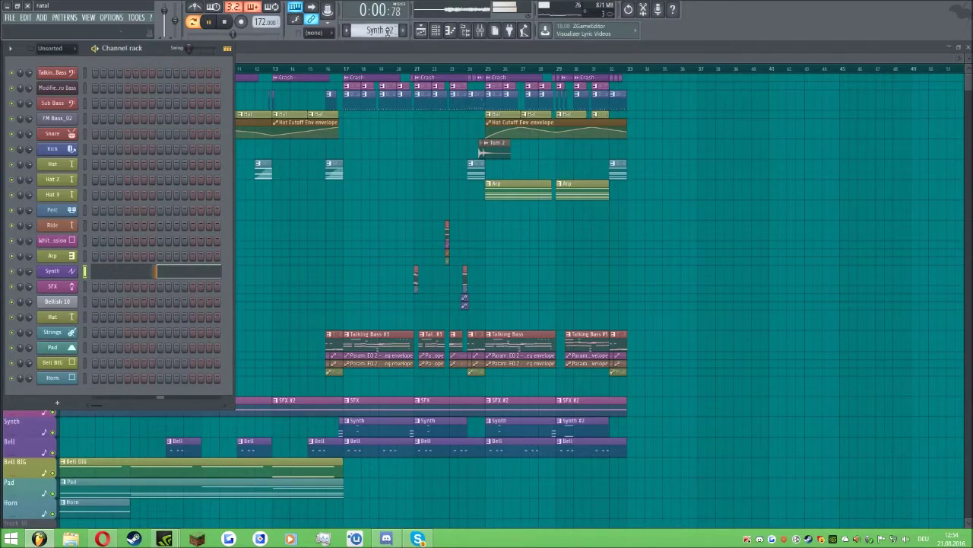
Select the SFX pattern, view its Nexus instrument with the metal isolation preset, and play the pattern
scroll(388, 31, "down", 1)
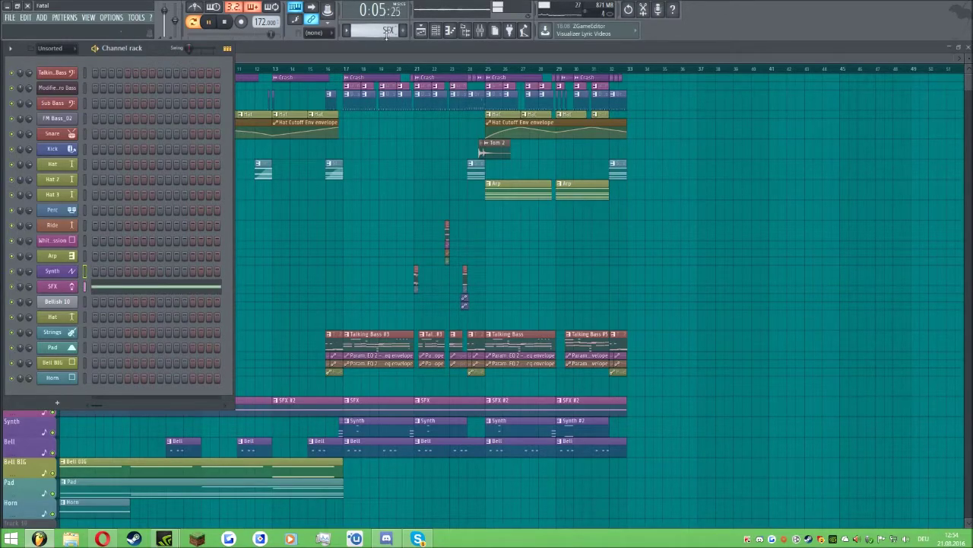
left_click(67, 291)
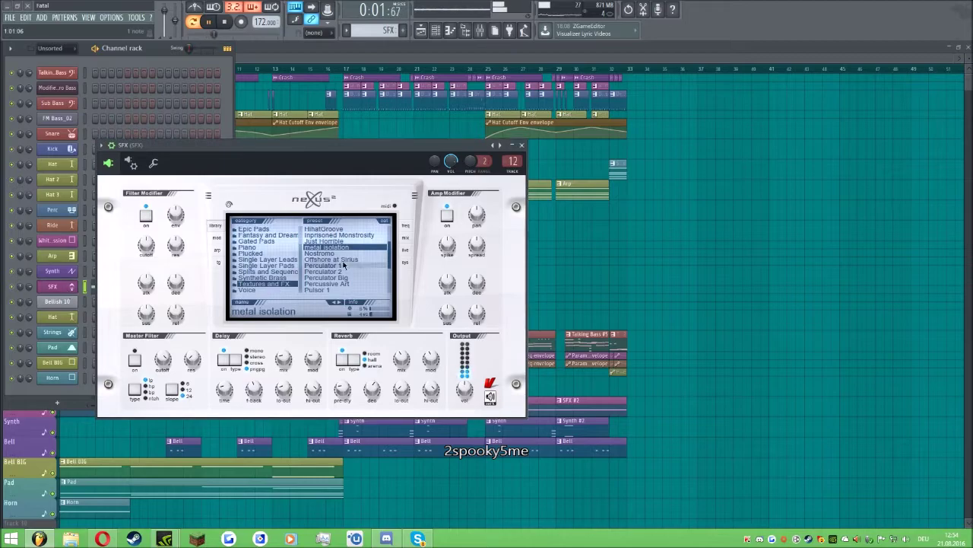
left_click(522, 145)
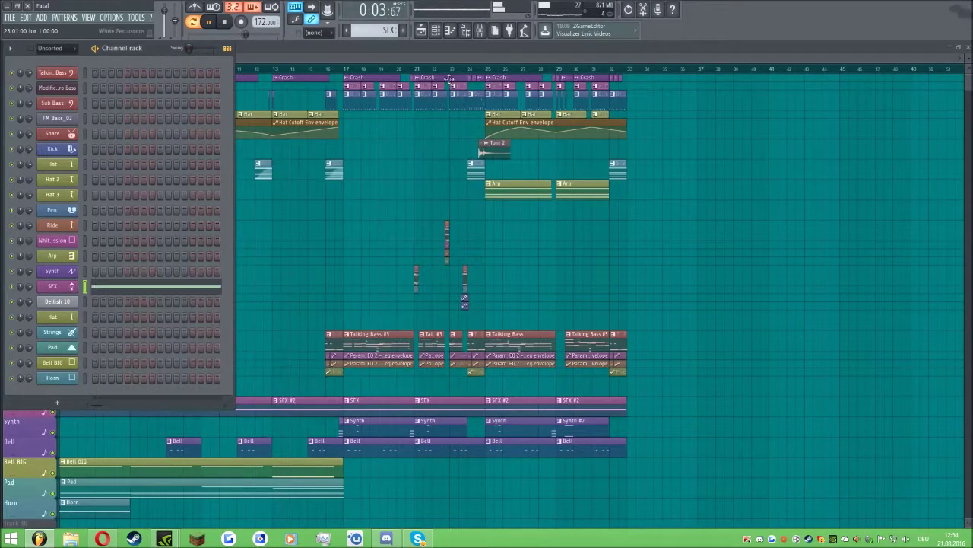
key("space")
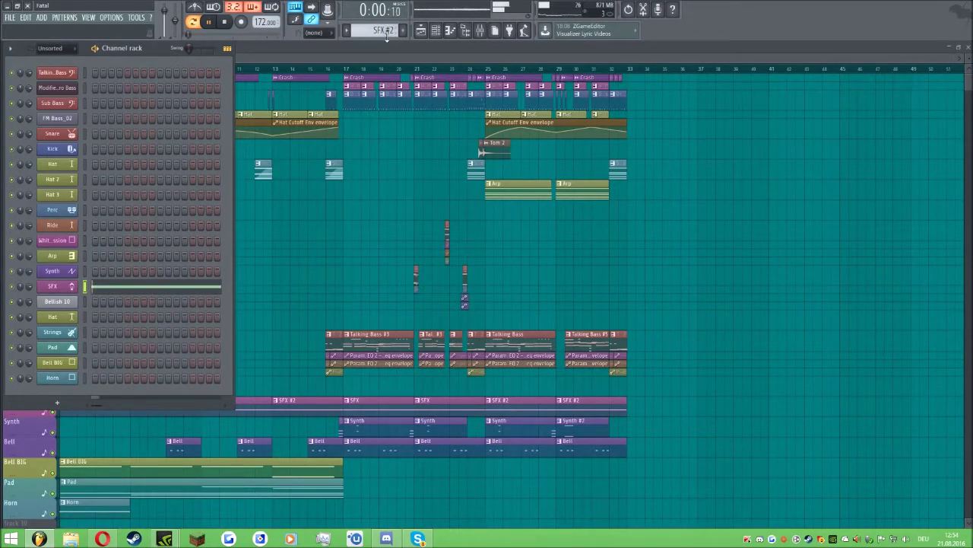
Play the Hat pattern and view the image synthesis settings of its instrument
scroll(386, 30, "down", 2)
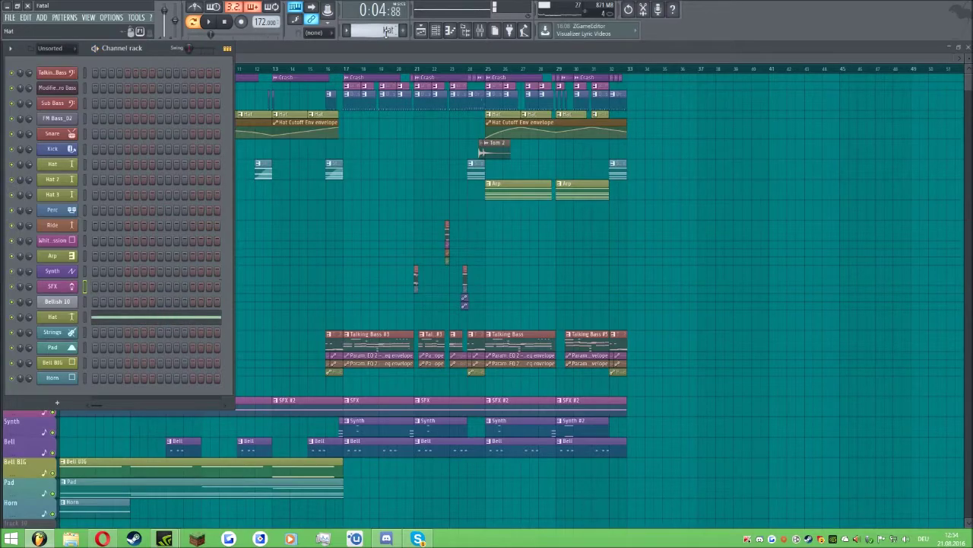
left_click(58, 316)
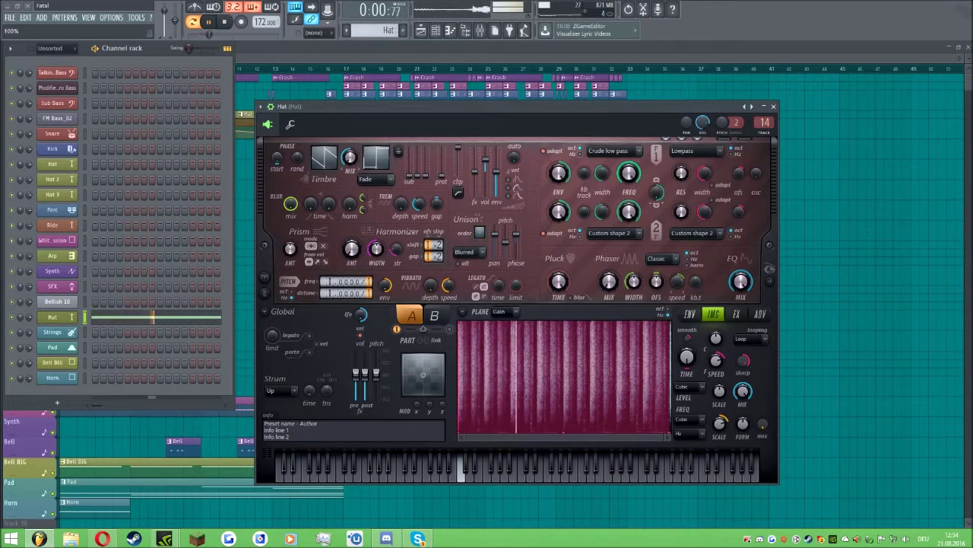
scroll(388, 29, "down", 1)
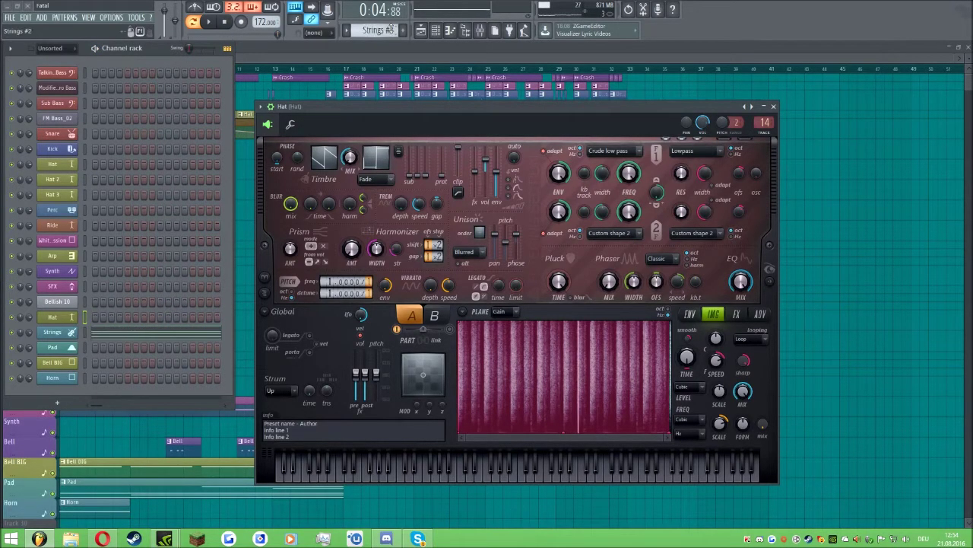
left_click(775, 108)
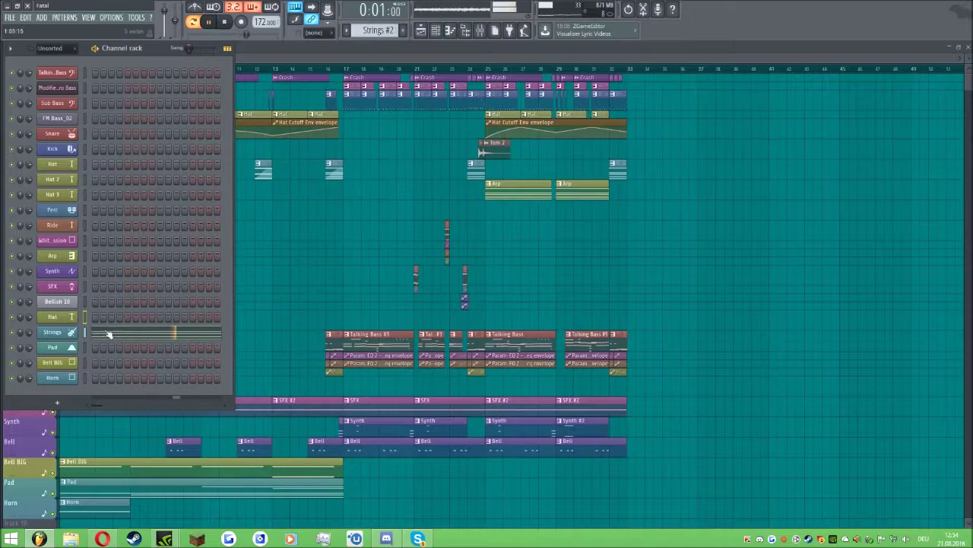
View the Strings channel's instrument and play the Strings #2 and Strings #3 patterns
right_click(71, 335)
left_click(69, 333)
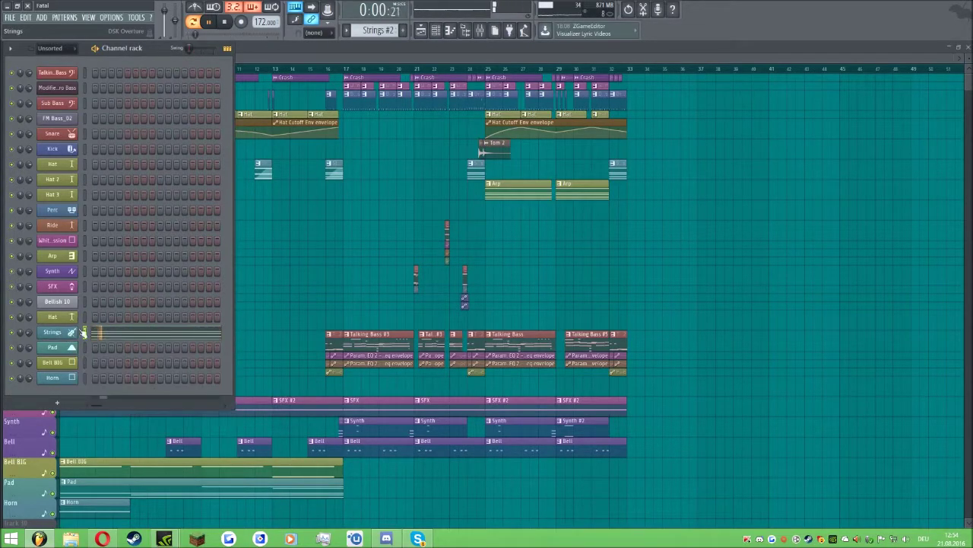
scroll(372, 31, "down", 1)
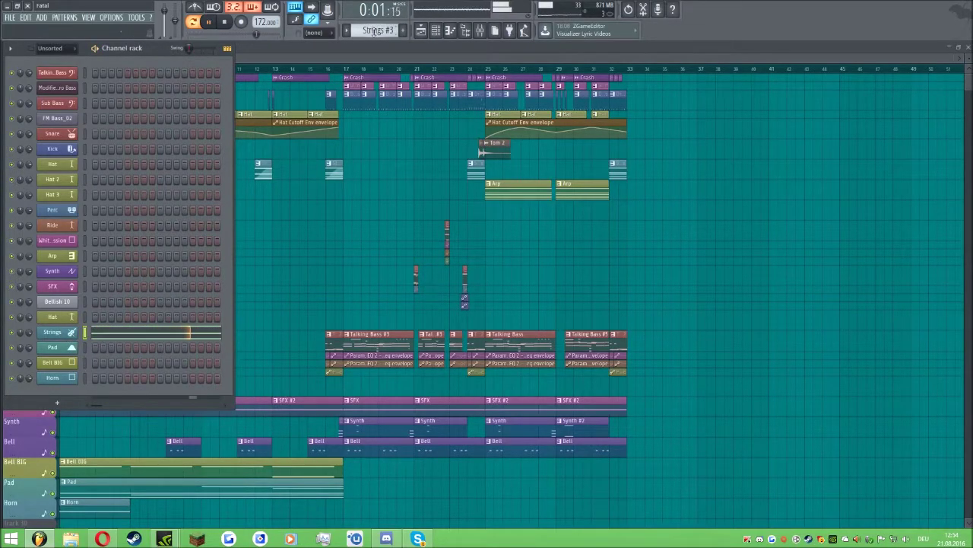
Select and play the Pad pattern, viewing its sustained notes in the piano roll
scroll(373, 30, "down", 1)
key("space")
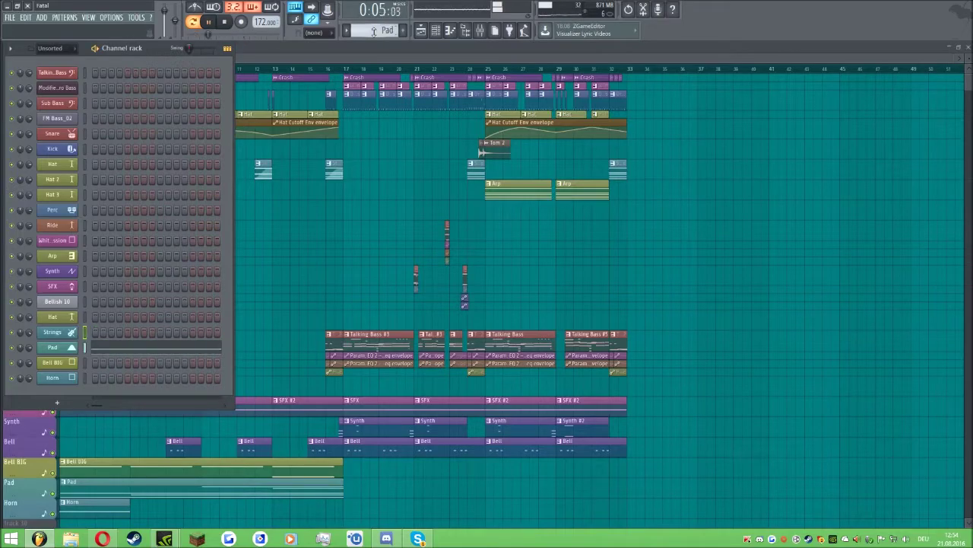
left_click(117, 349)
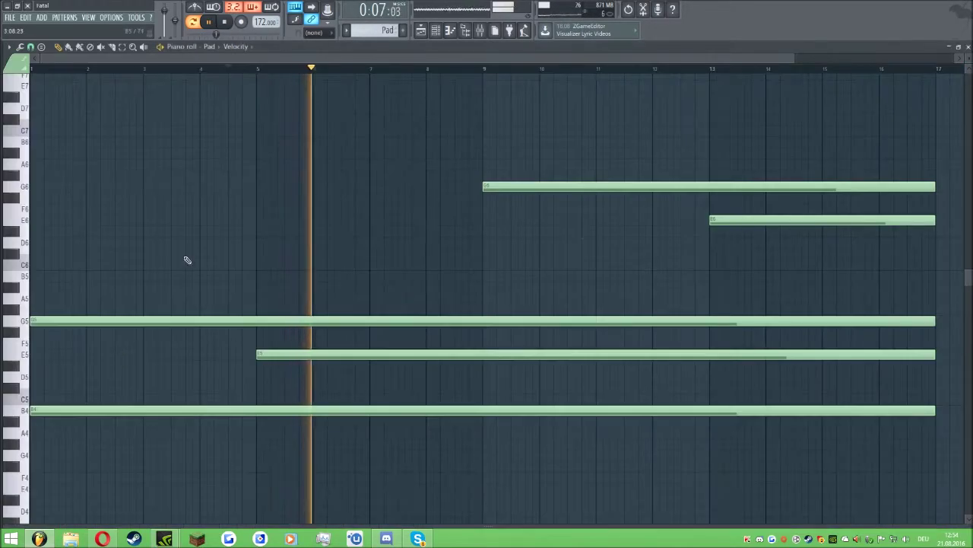
key("space")
left_click(214, 22)
scroll(238, 74, "down", 2)
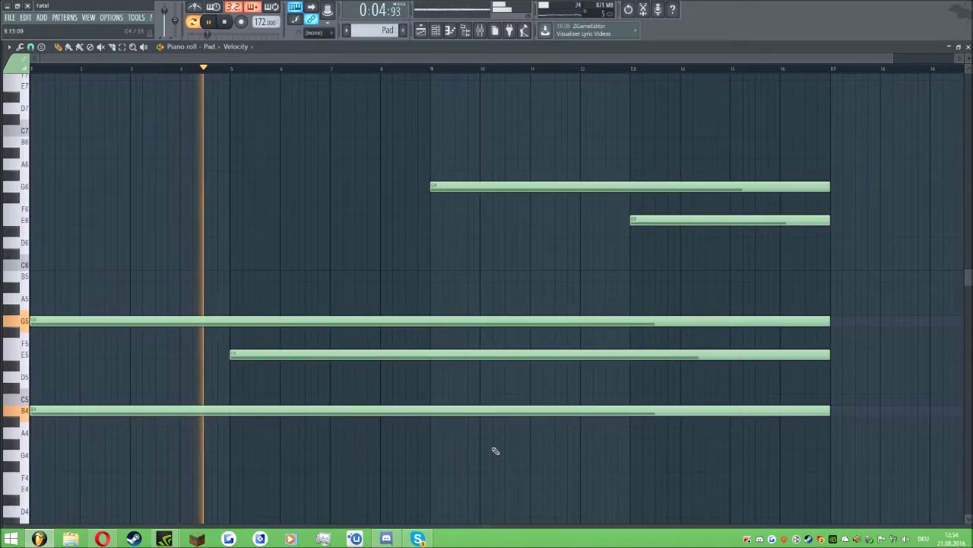
Inspect the Pad channel's Sakura instrument with the Pad 3 preset and the effects on its mixer track
left_click(436, 31)
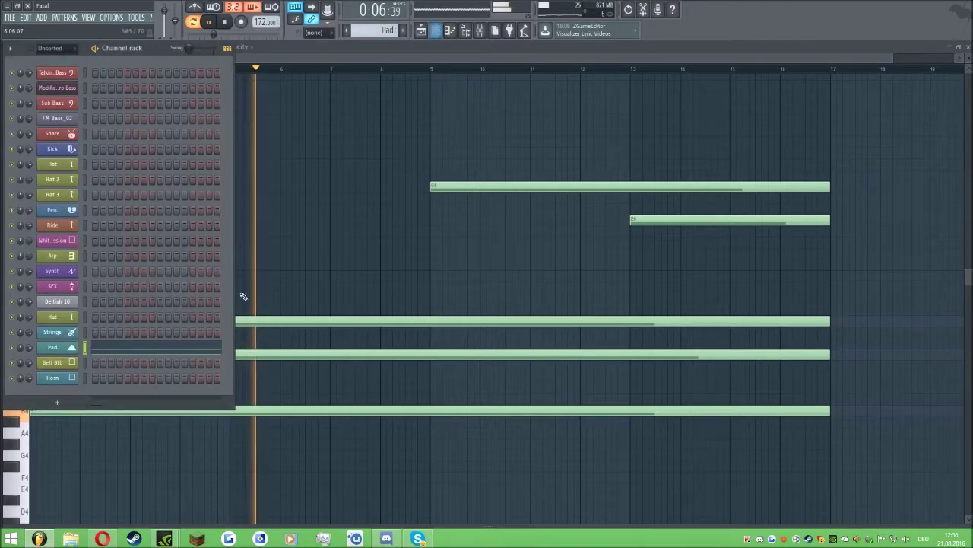
left_click(68, 346)
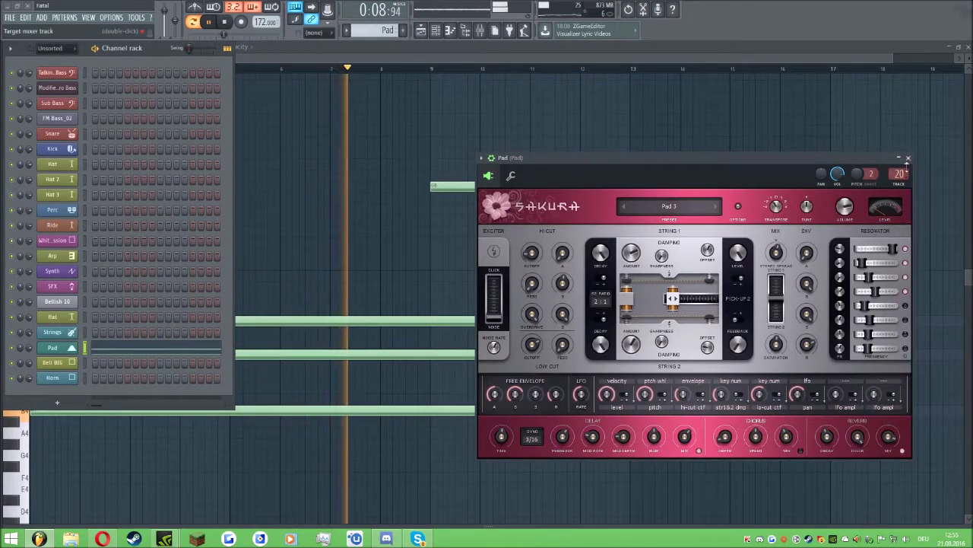
double_click(84, 348)
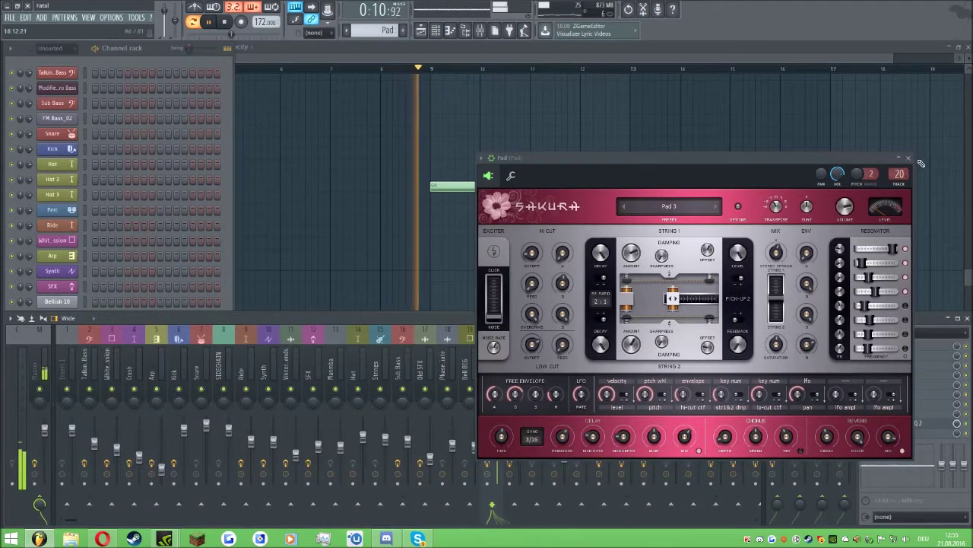
left_click(603, 122)
double_click(512, 56)
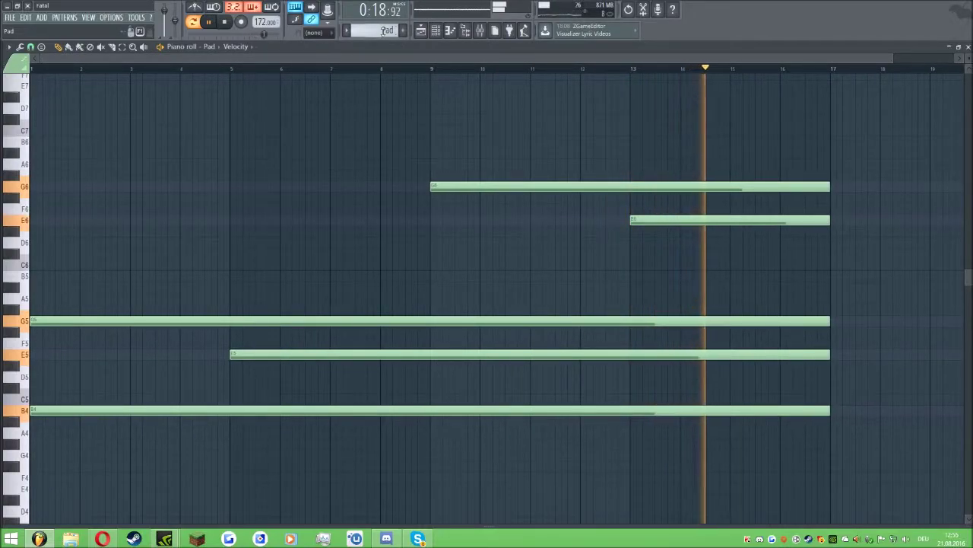
Play the Bell BIG pattern and examine its long notes in the piano roll through the final section
left_click(437, 34)
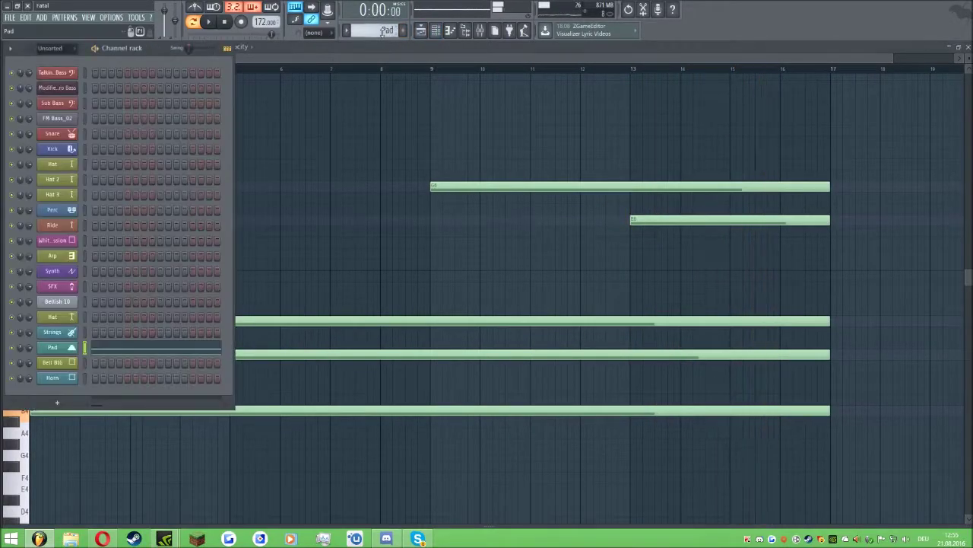
scroll(382, 30, "down", 1)
key("space")
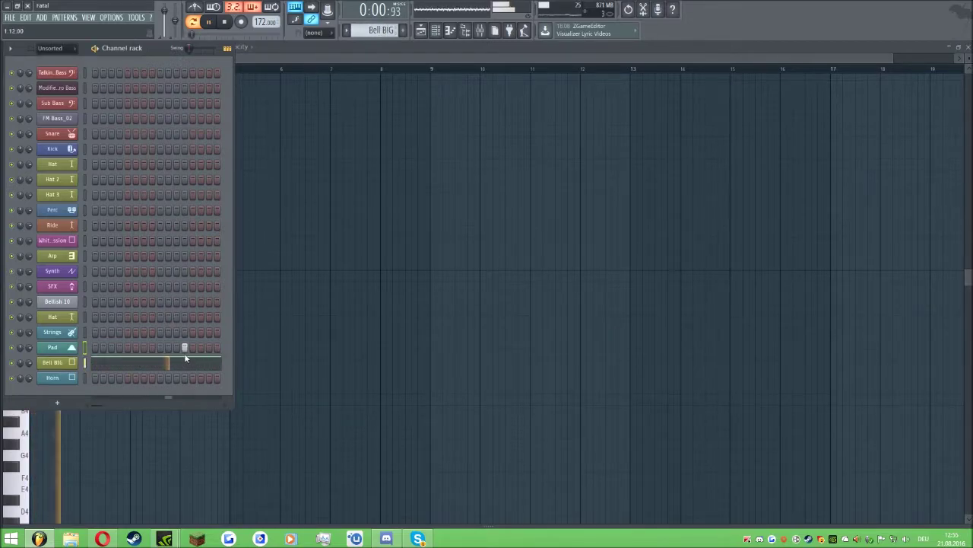
left_click(185, 364)
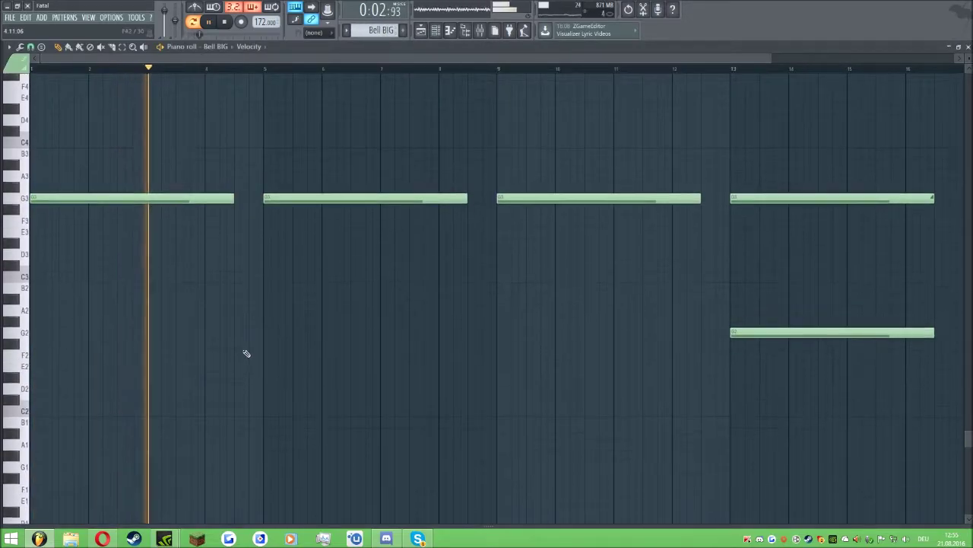
scroll(352, 363, "up", 3)
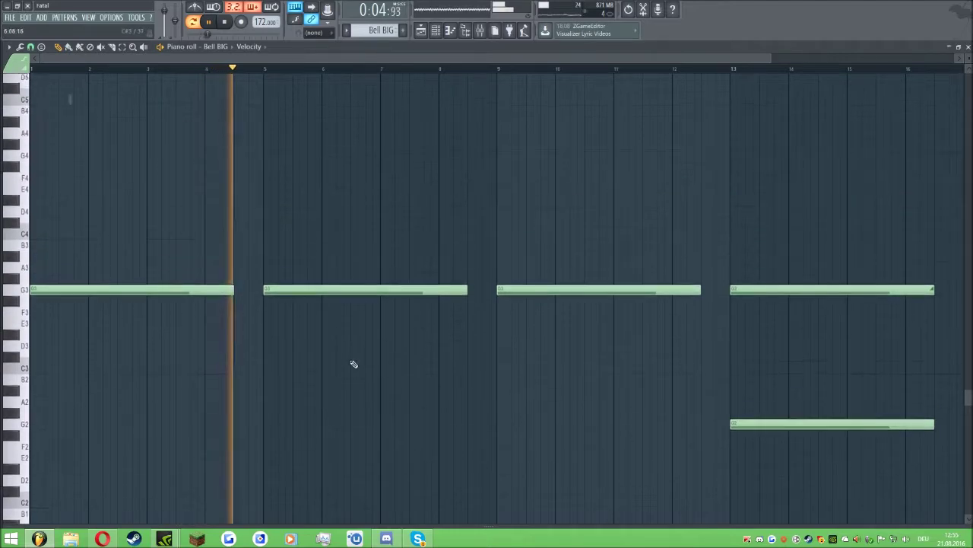
scroll(130, 187, "up", 2)
double_click(72, 178)
double_click(225, 366)
scroll(660, 329, "down", 1)
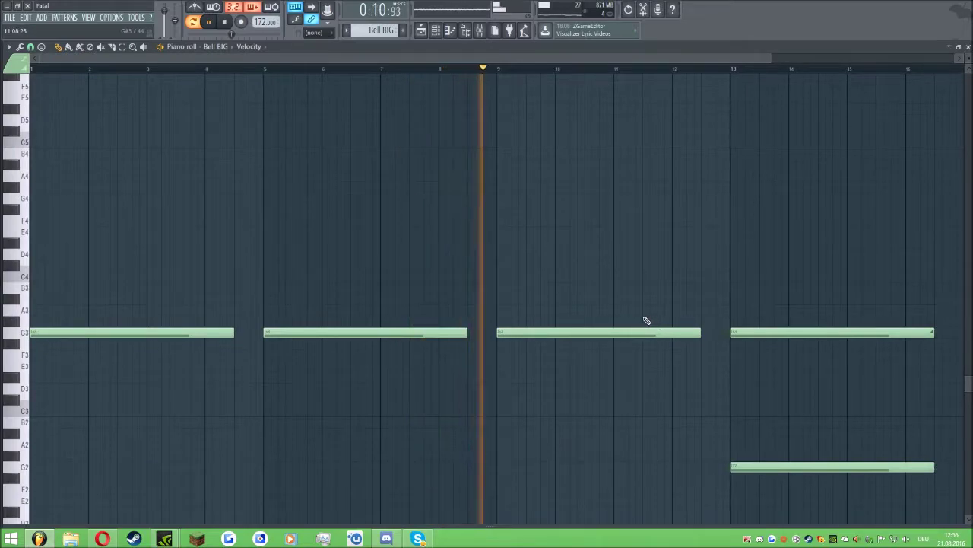
scroll(644, 322, "down", 2)
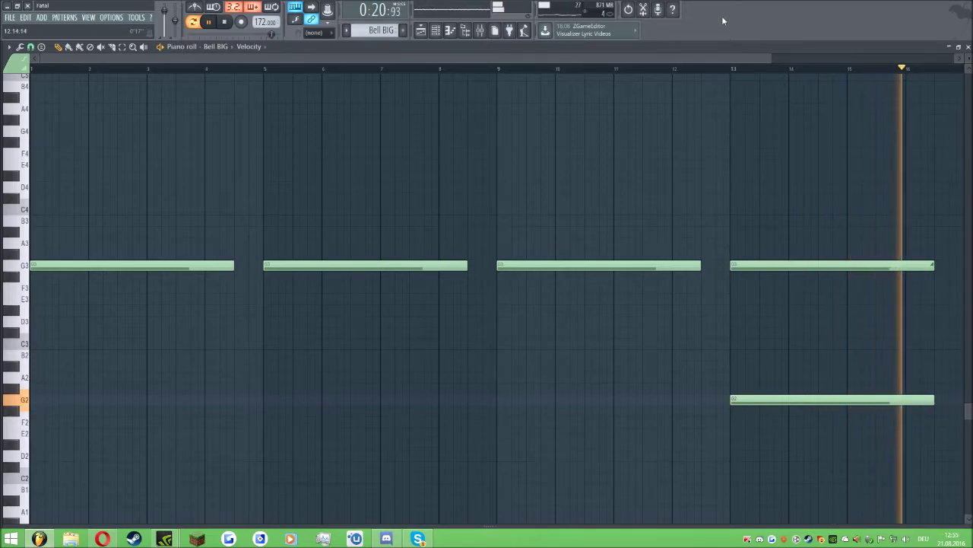
Select the White Bass pattern, view the audio channels in the channel rack, and return to the playlist
scroll(390, 30, "down", 1)
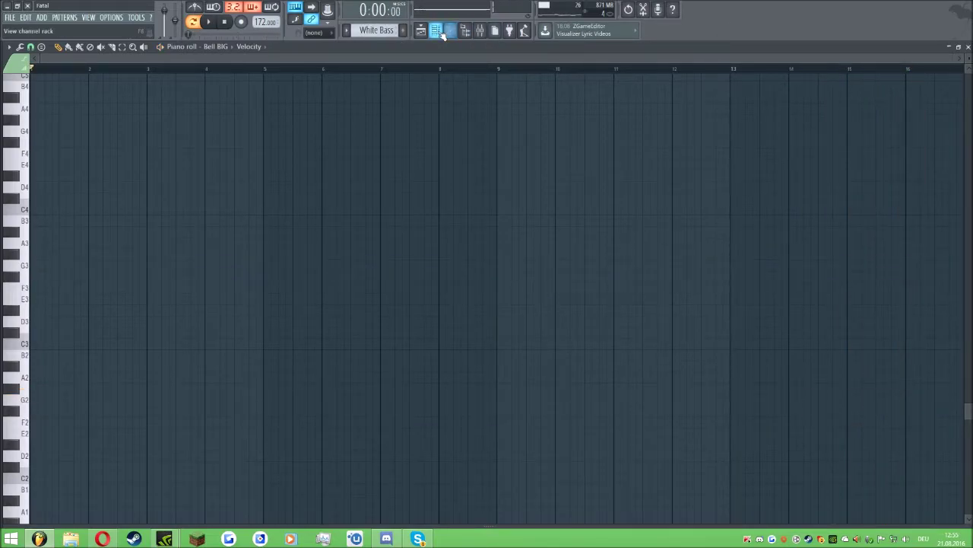
left_click(441, 33)
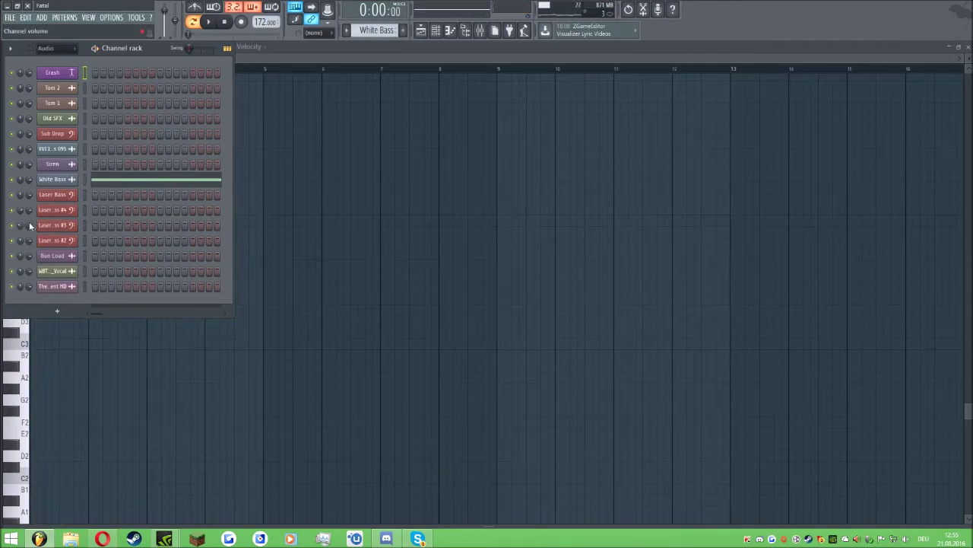
left_click(421, 30)
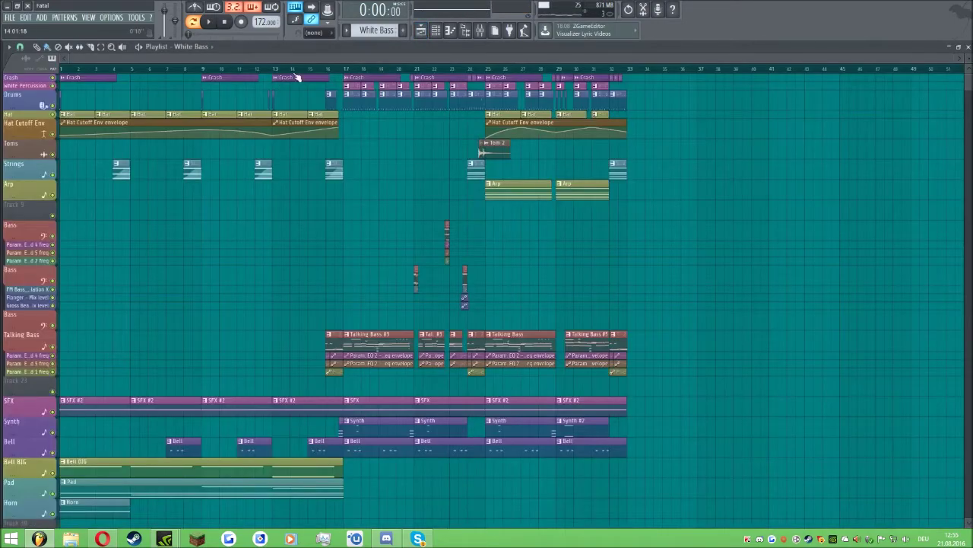
Look over the playlist arrangement down to the Bass Audios, Sound Effects and Vocal tracks
scroll(375, 232, "down", 3)
scroll(374, 233, "down", 6)
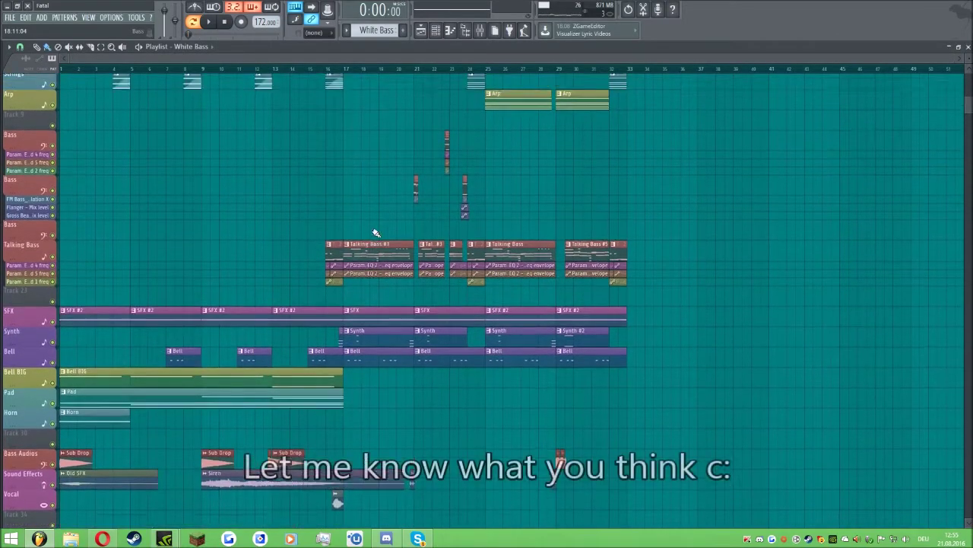
scroll(361, 207, "up", 9)
scroll(352, 199, "up", 1)
Open the project info to show the project's credits, genre and working time
left_click(111, 17)
left_click(152, 93)
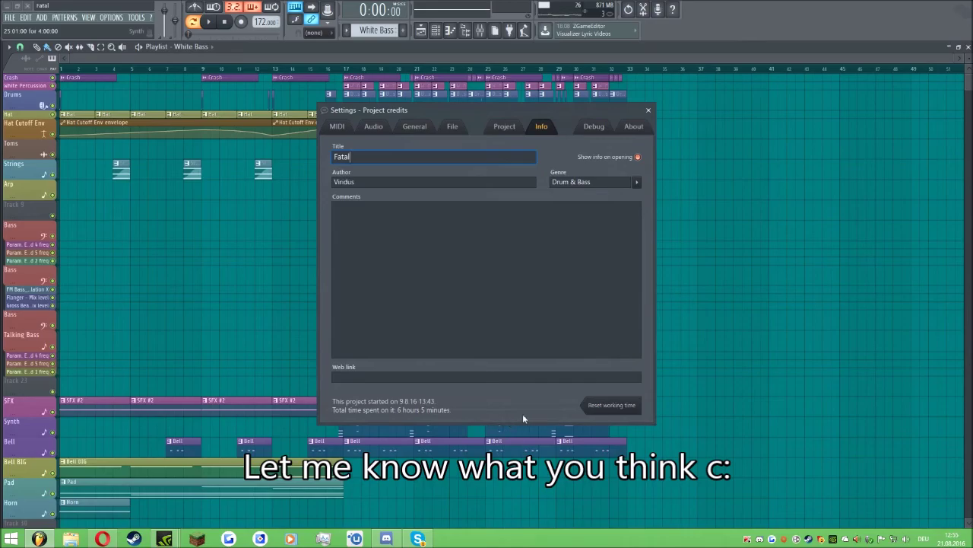